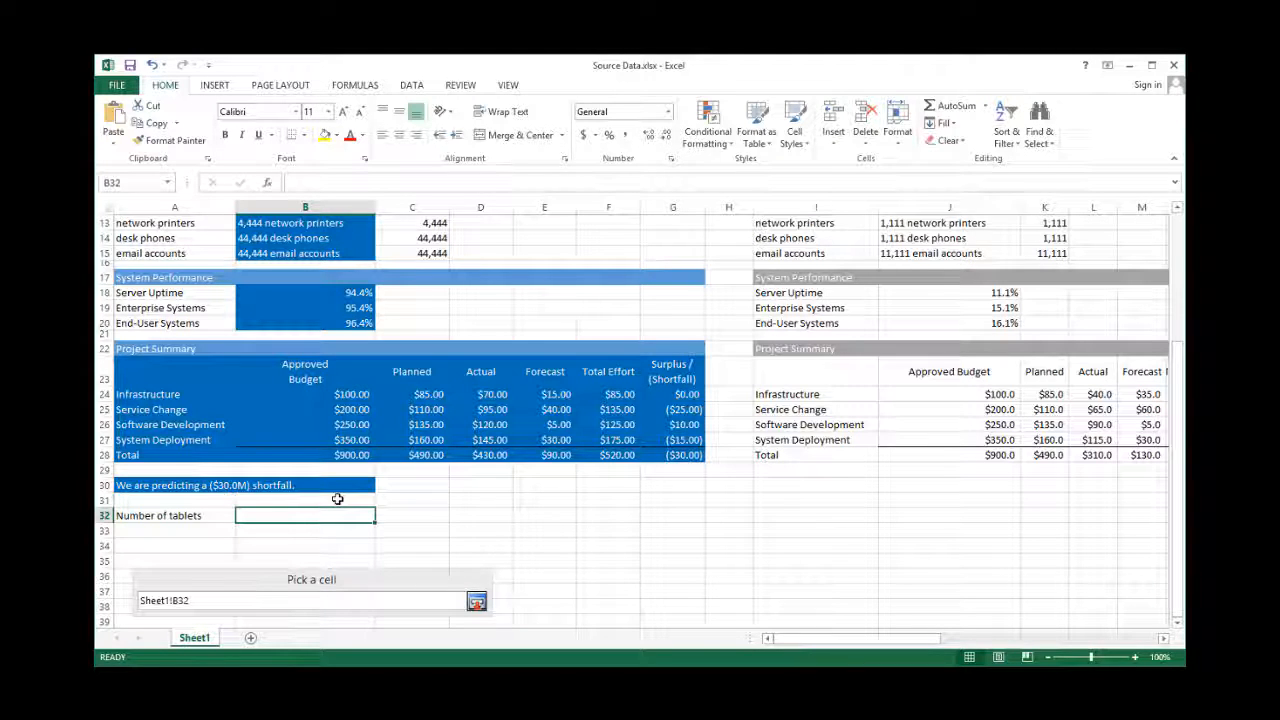
- Enter 86 in B32 and confirm B32 as the linked cell for slide 4's tablets figure
text(8)
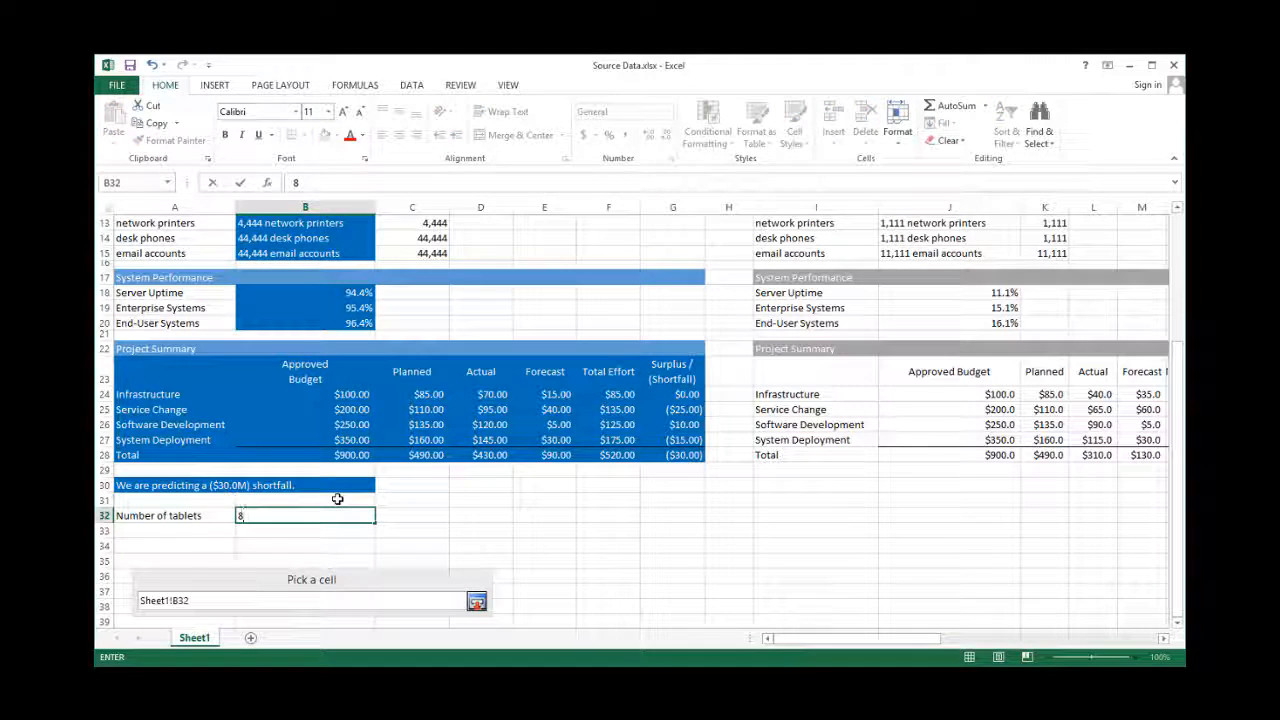
text(6)
key(Return)
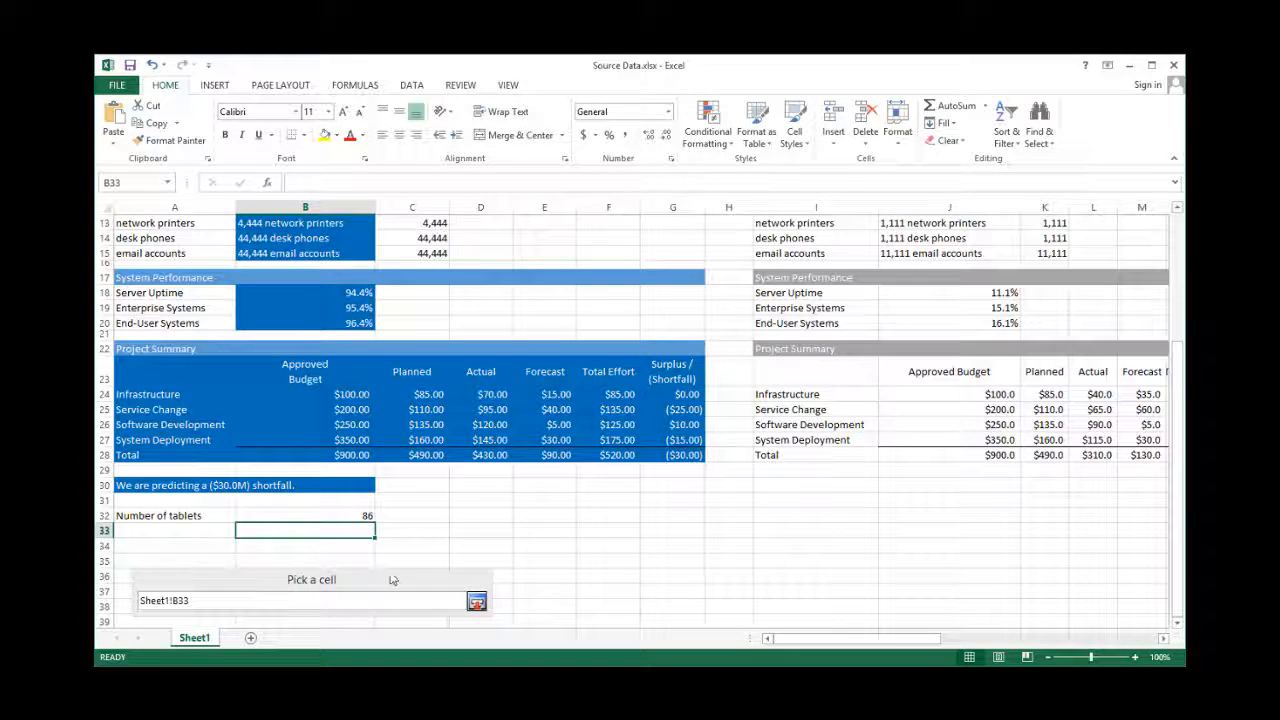
click(339, 515)
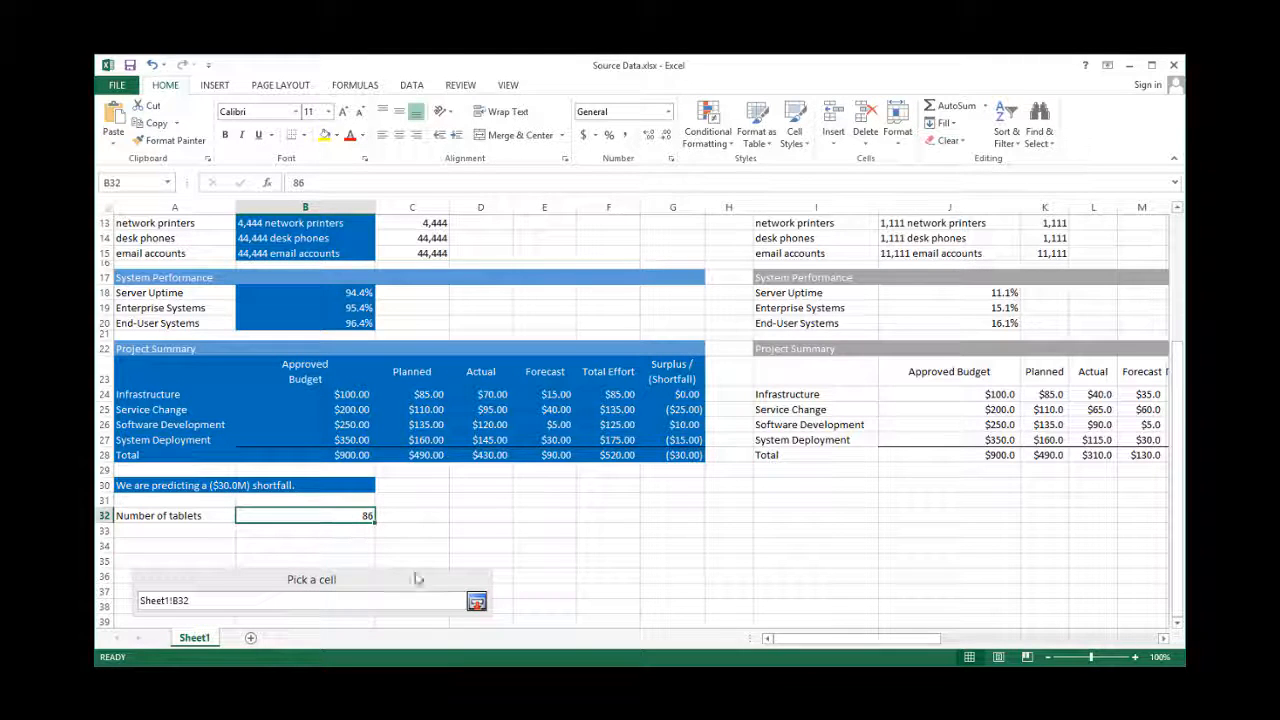
click(477, 601)
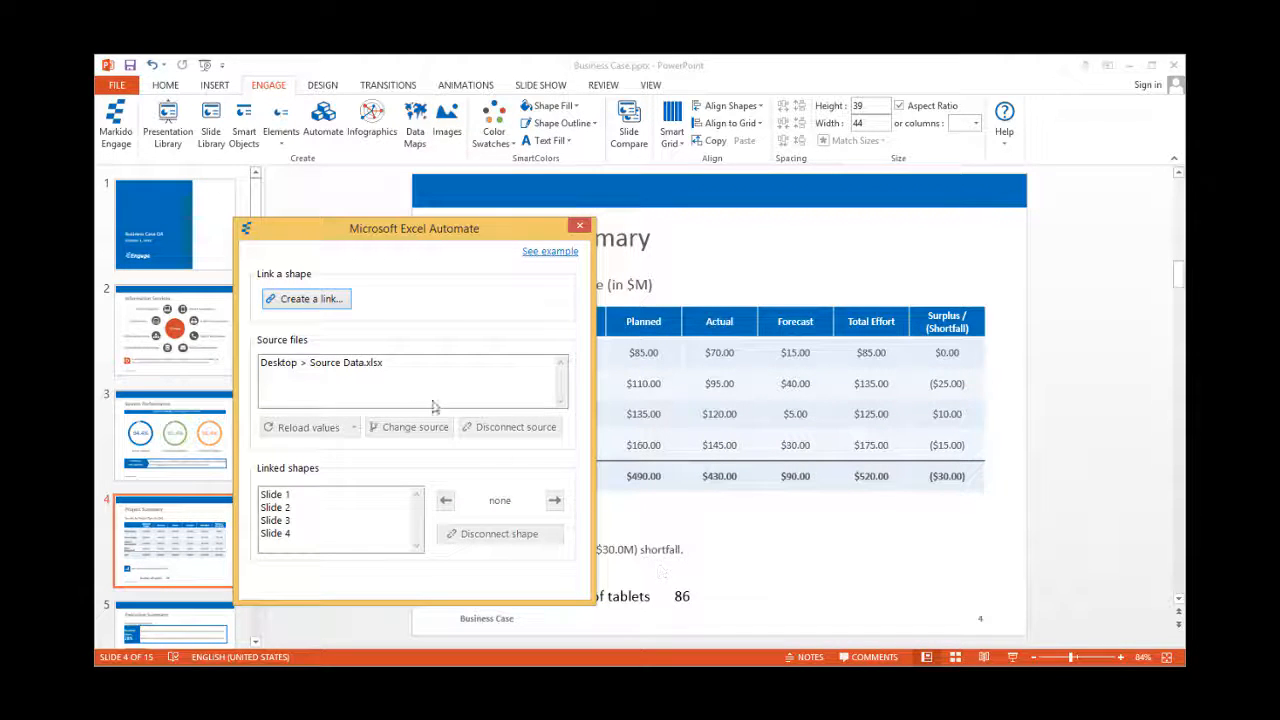
- Open Desktop > Source Data.xlsx in Excel from the Excel Automate source file list
click(329, 365)
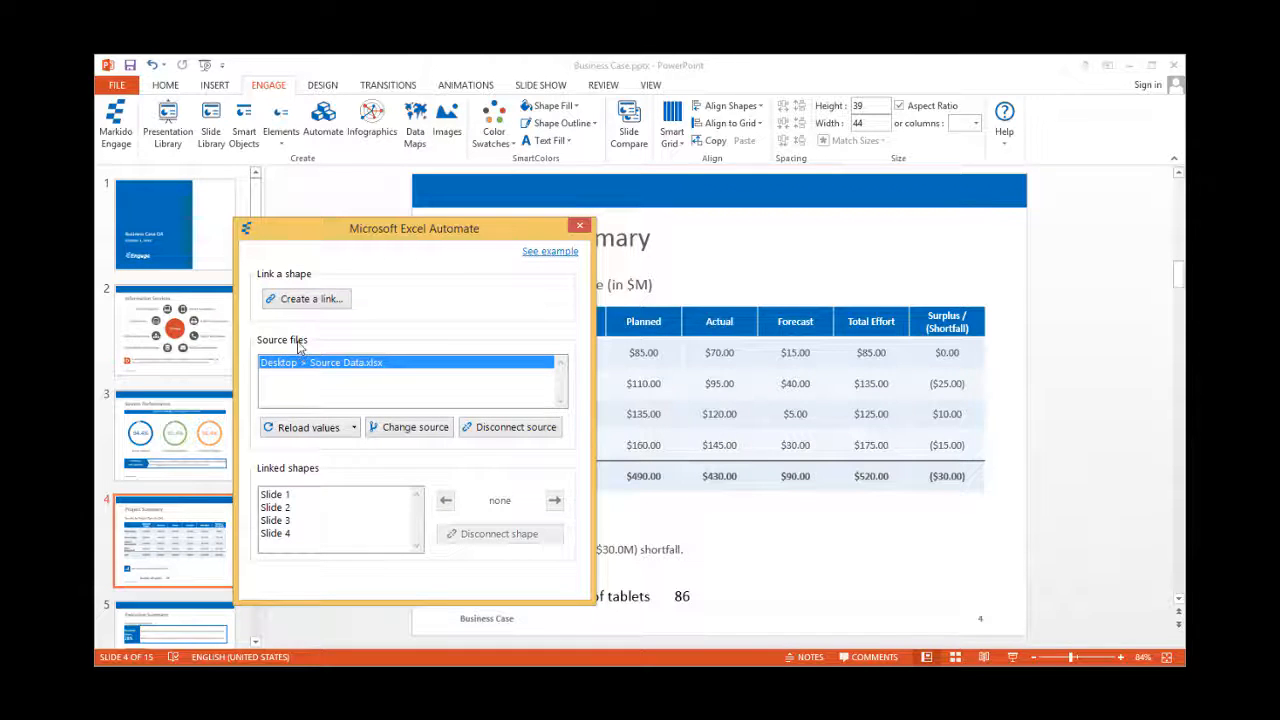
click(355, 428)
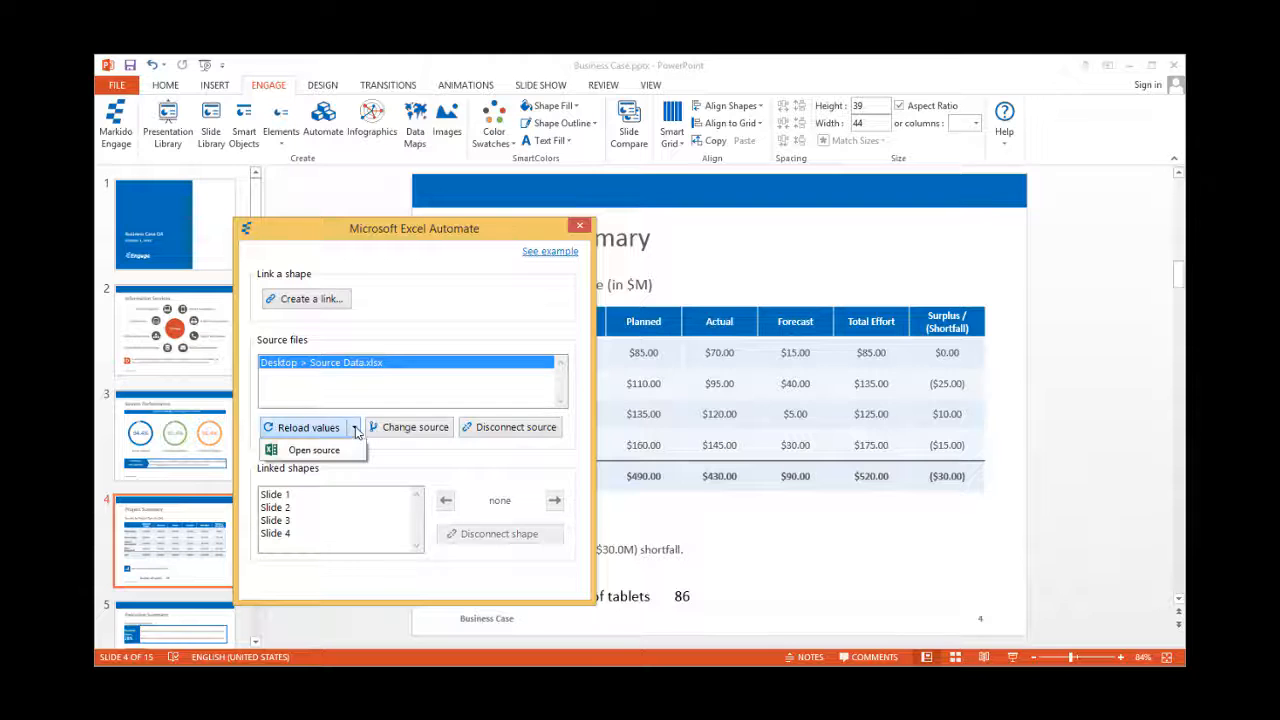
click(314, 450)
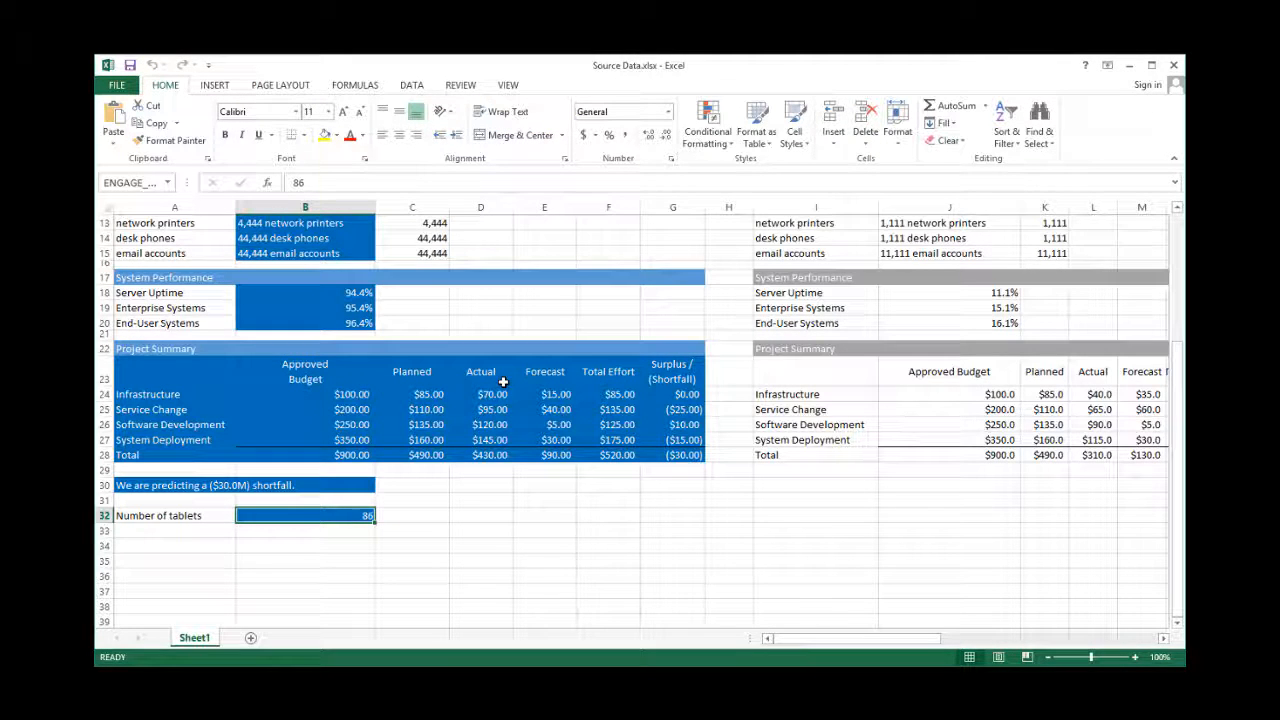
- Change the tablets value in B32 to 755 and return to PowerPoint
text(7)
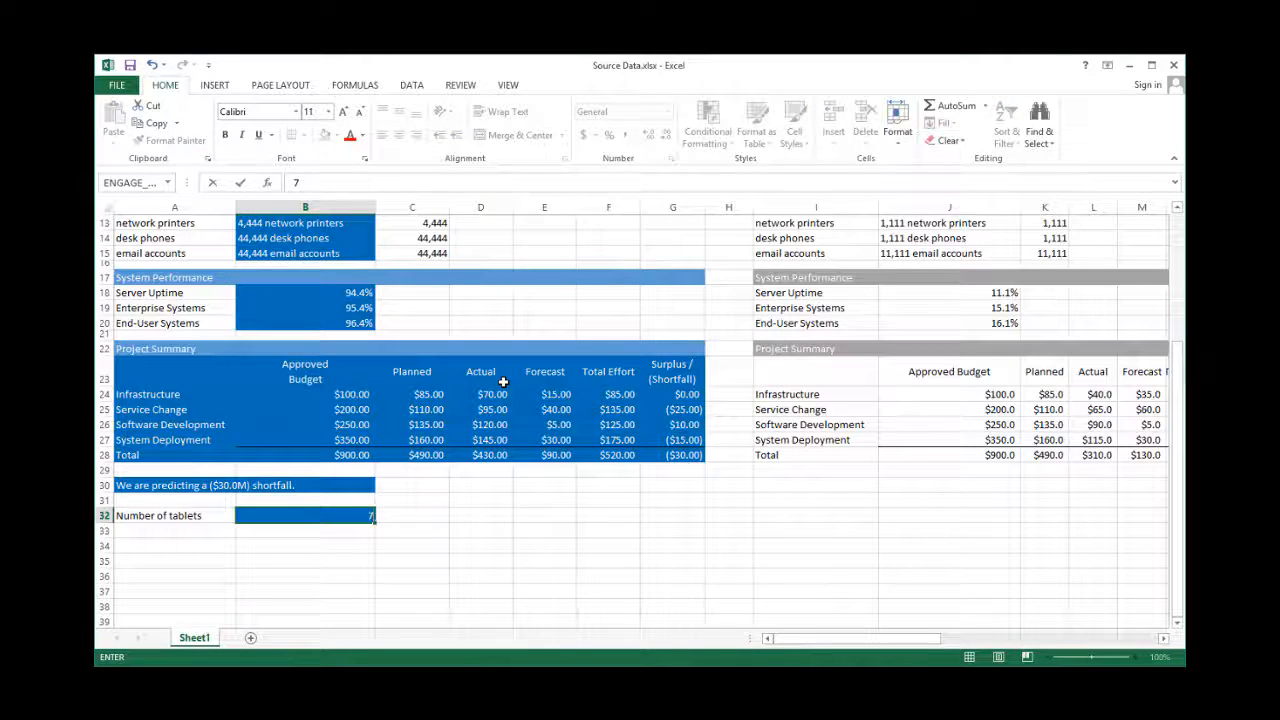
text(55)
key(Return)
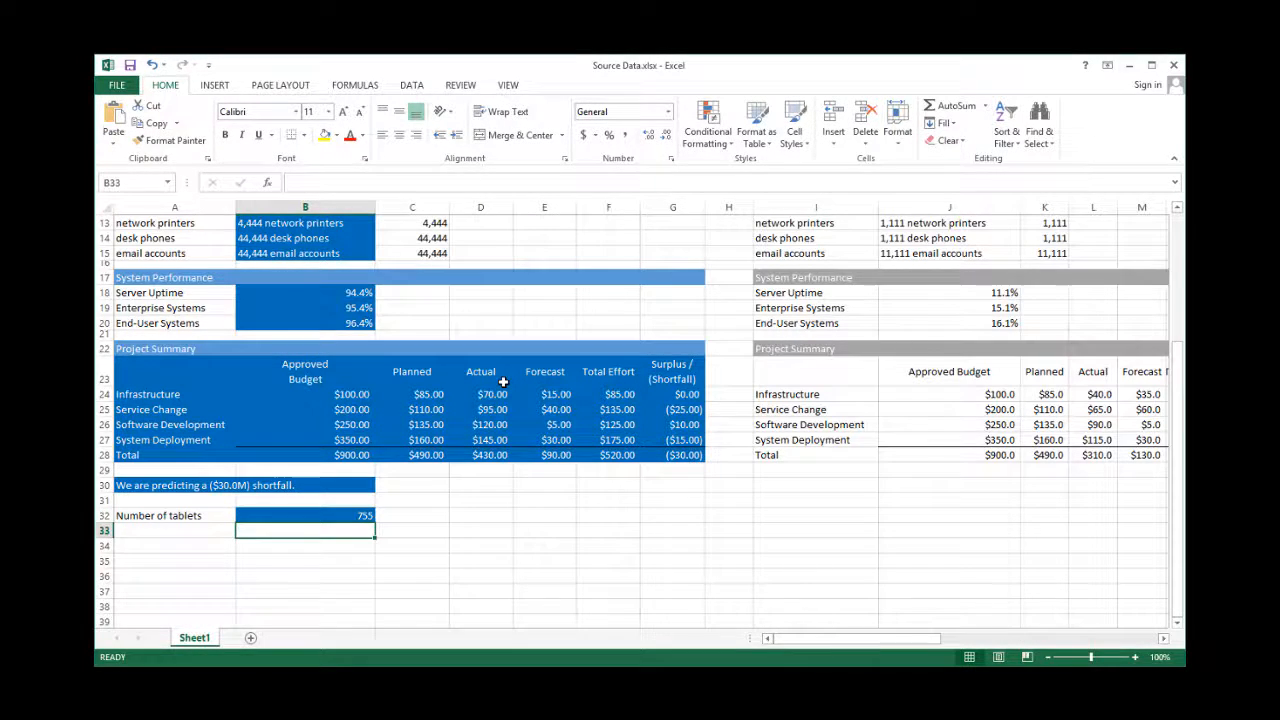
key(alt+Tab)
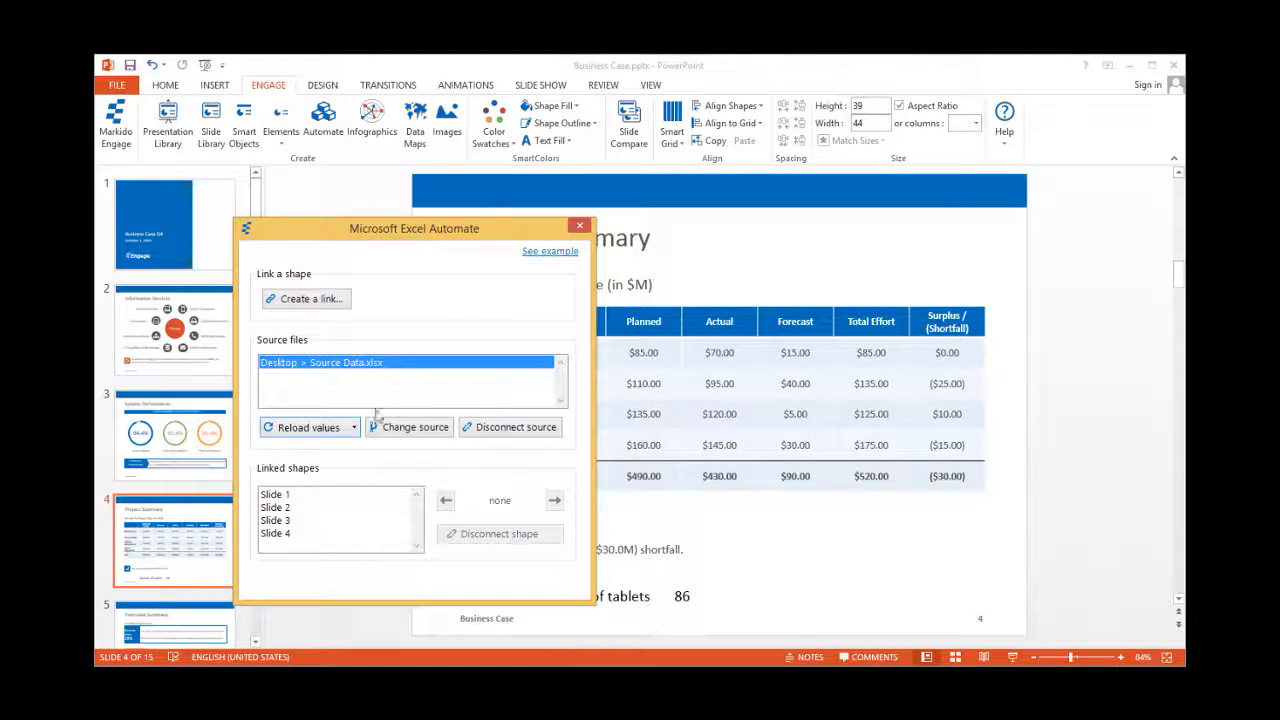
- Reload linked values so slide 4 shows 755 tablets, then close the Excel Automate dialog
click(310, 432)
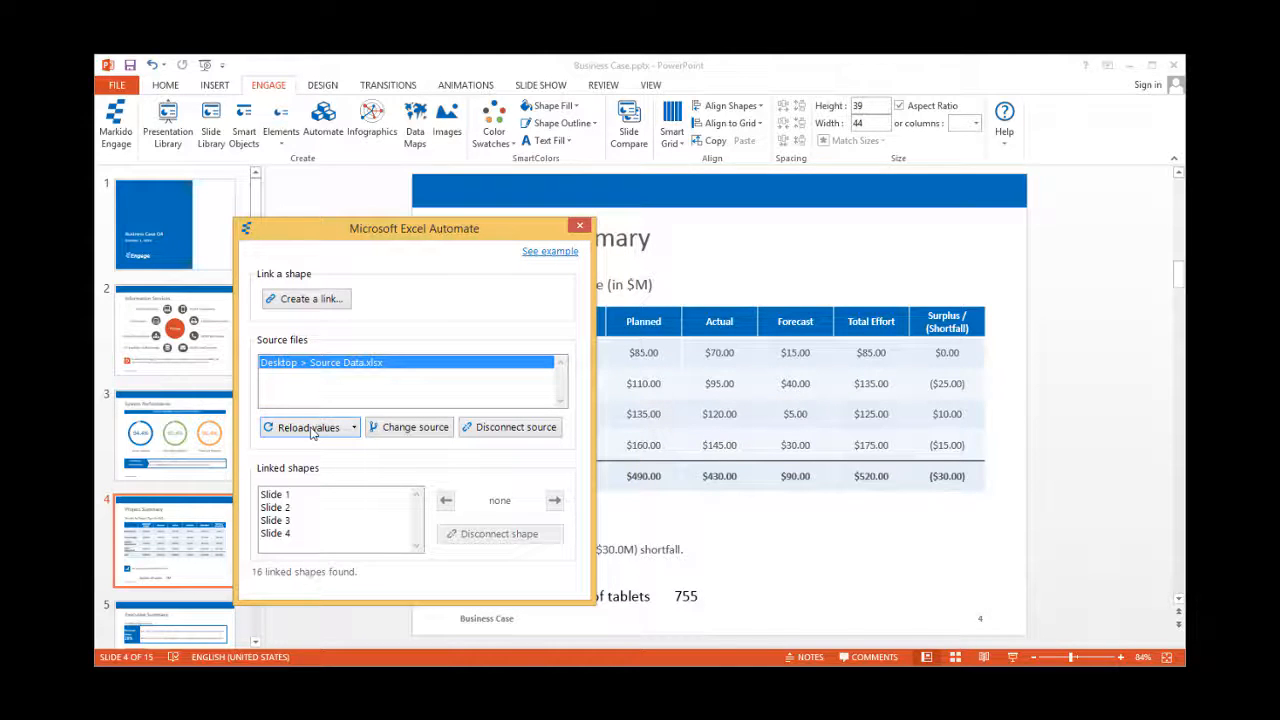
click(579, 226)
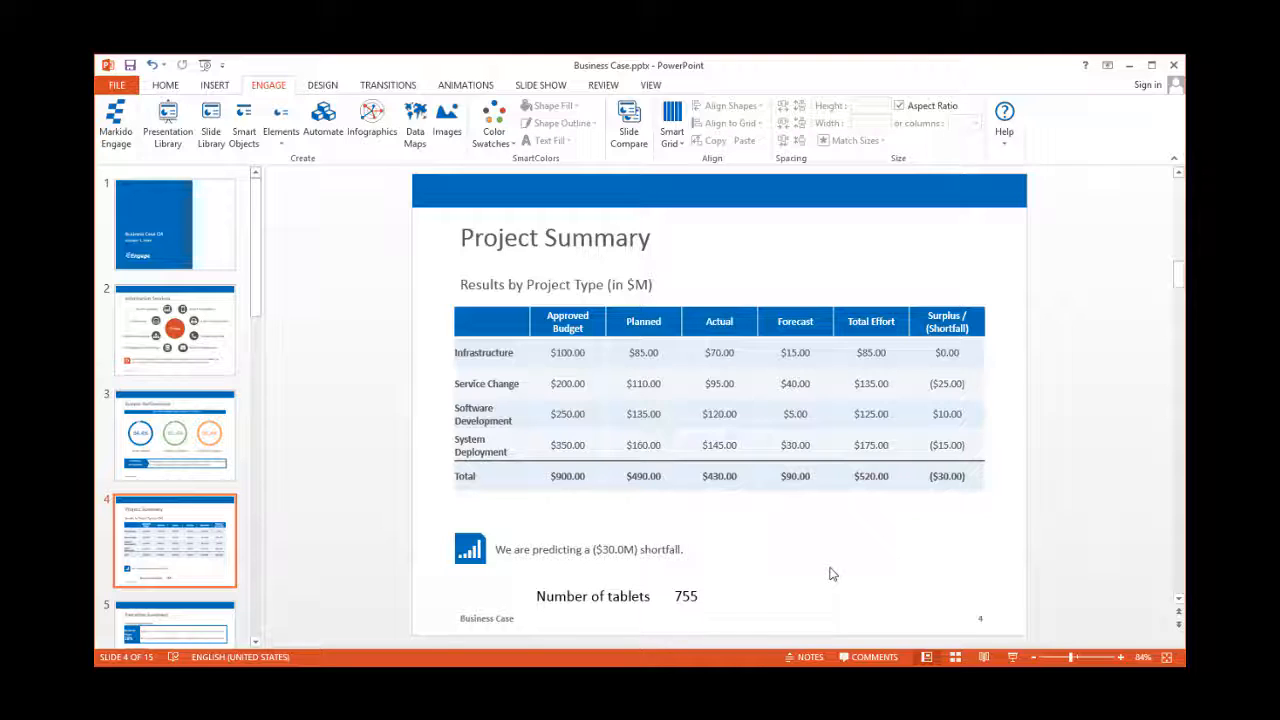
- Through Engage > Automate, disconnect slide 4's 755 tablets shape from its Excel link
click(325, 125)
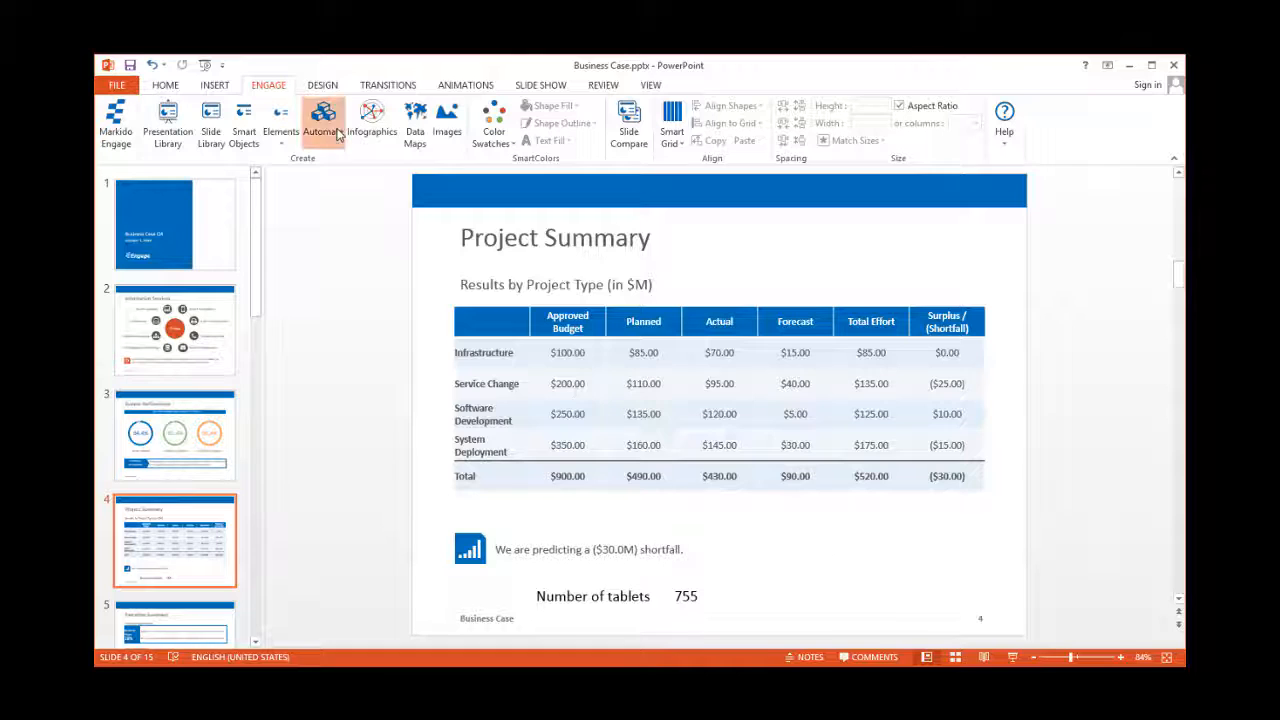
double_click(516, 320)
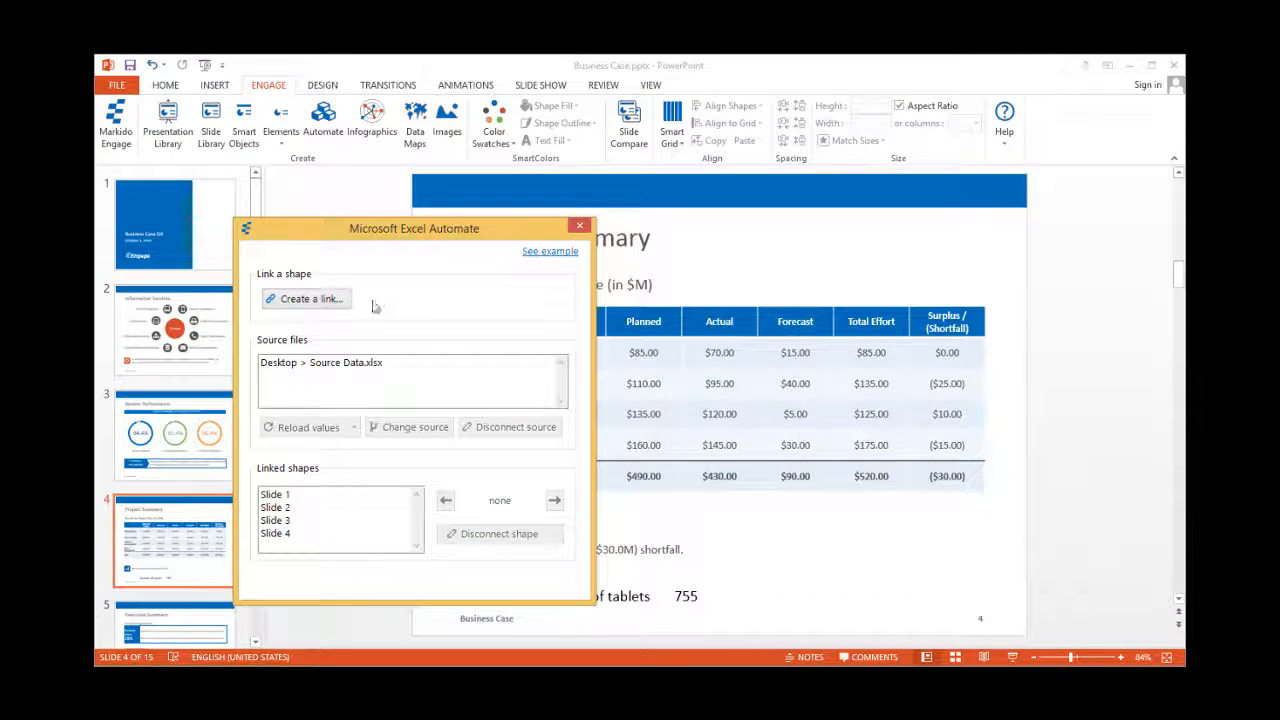
click(305, 536)
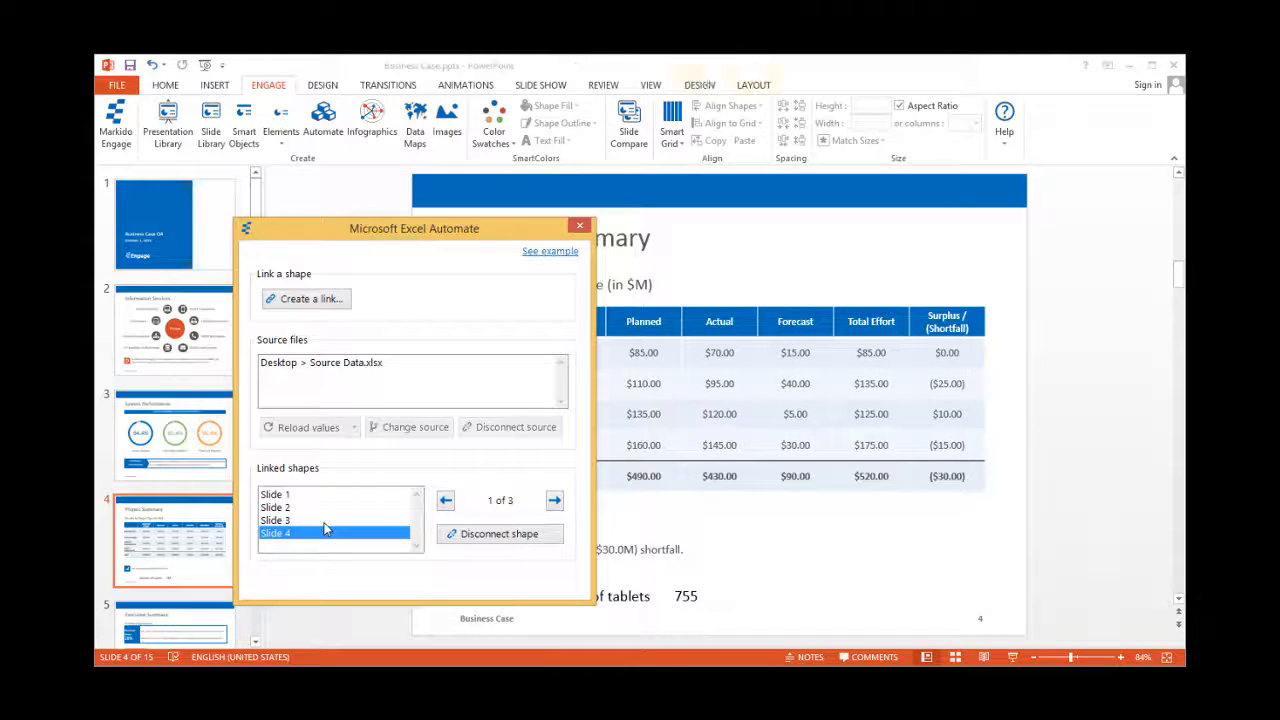
drag(490, 228, 393, 167)
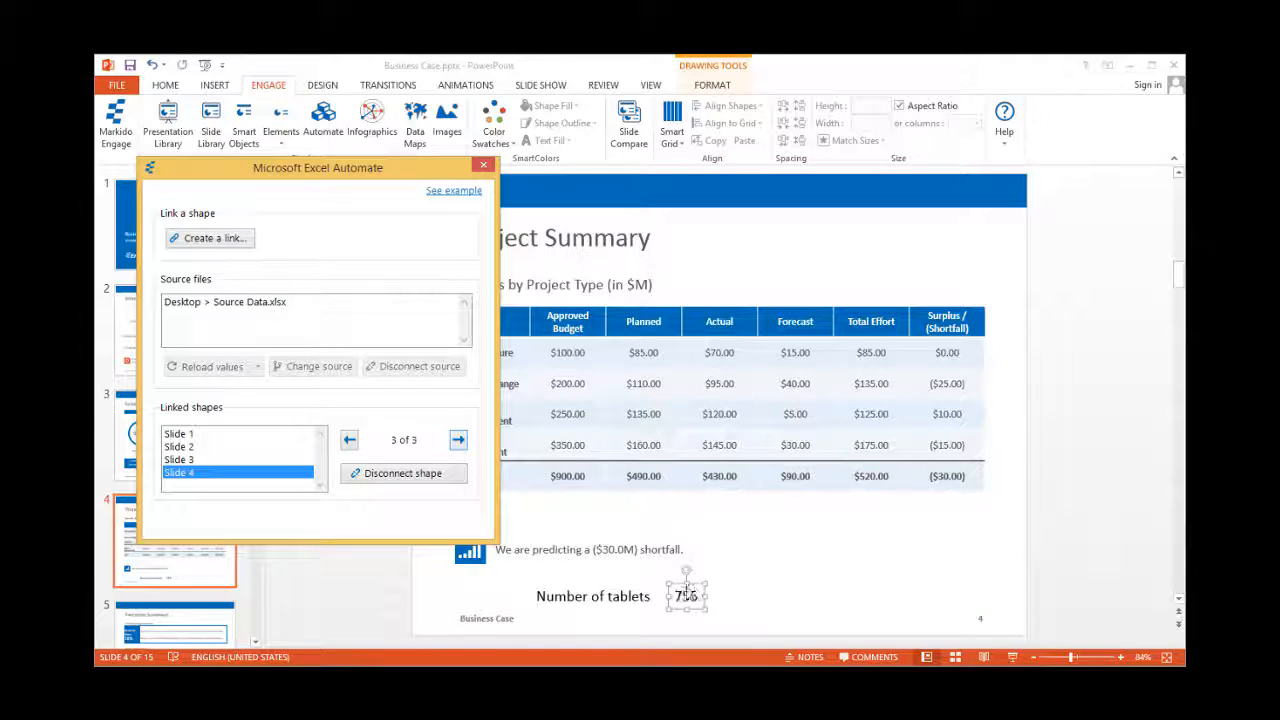
click(390, 479)
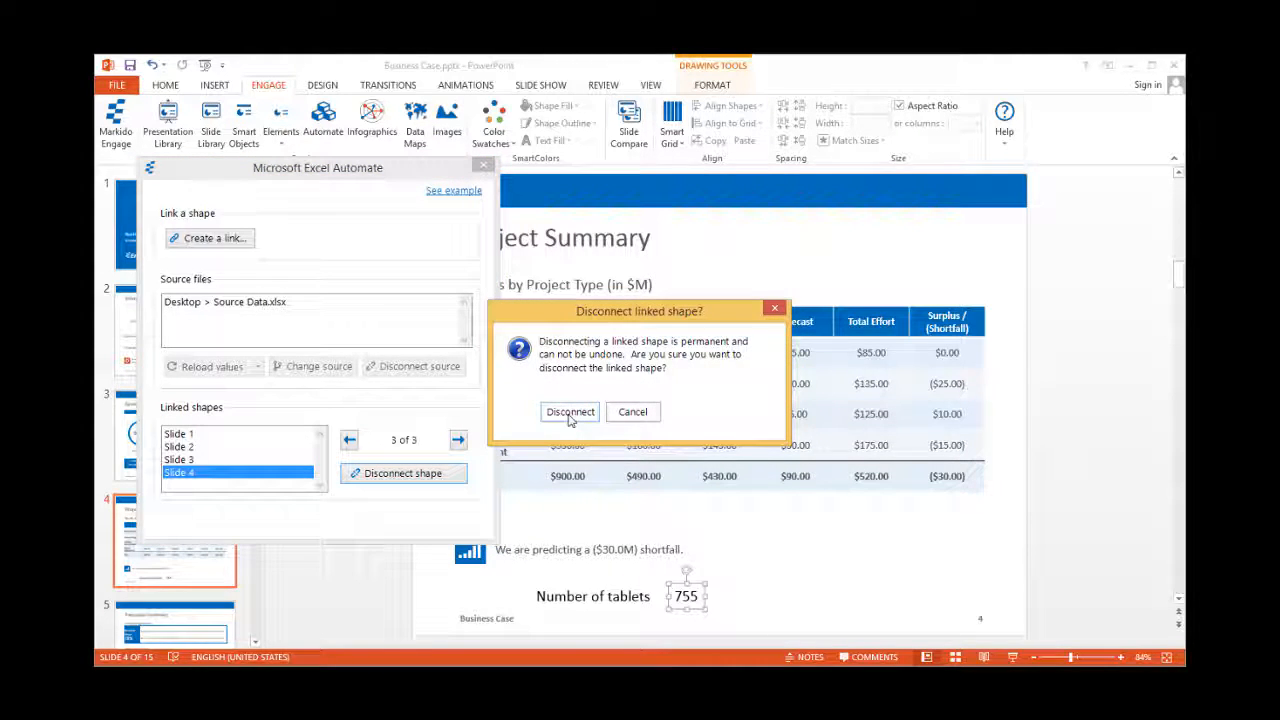
click(570, 414)
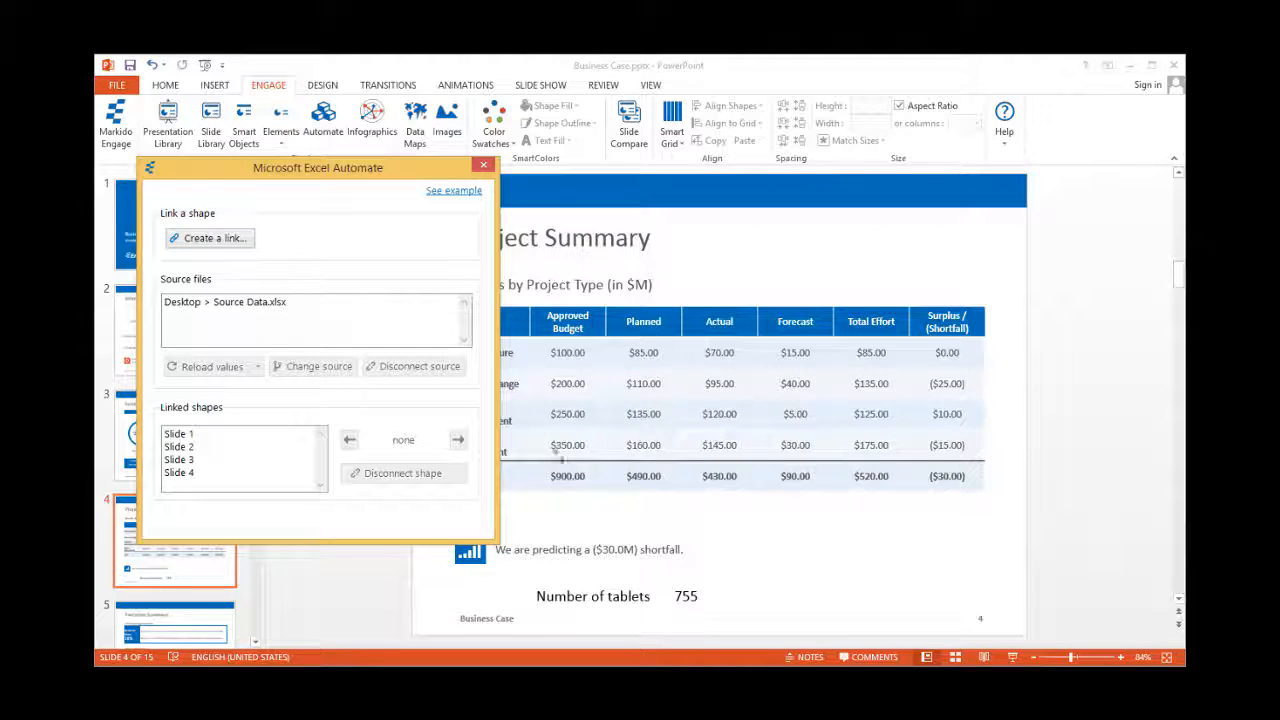
click(483, 166)
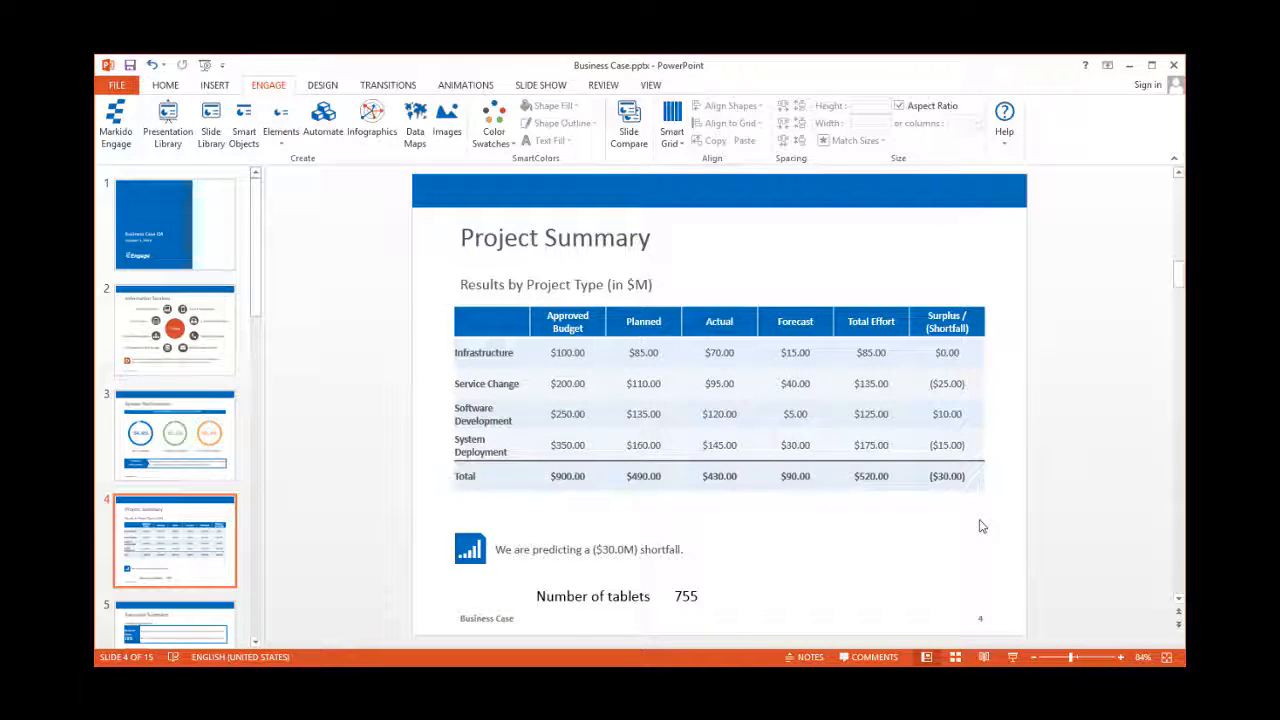
- Rename the desktop file Source Data.xlsx to Source Data v2.xlsx
key(alt+Tab)
key(alt+Tab)
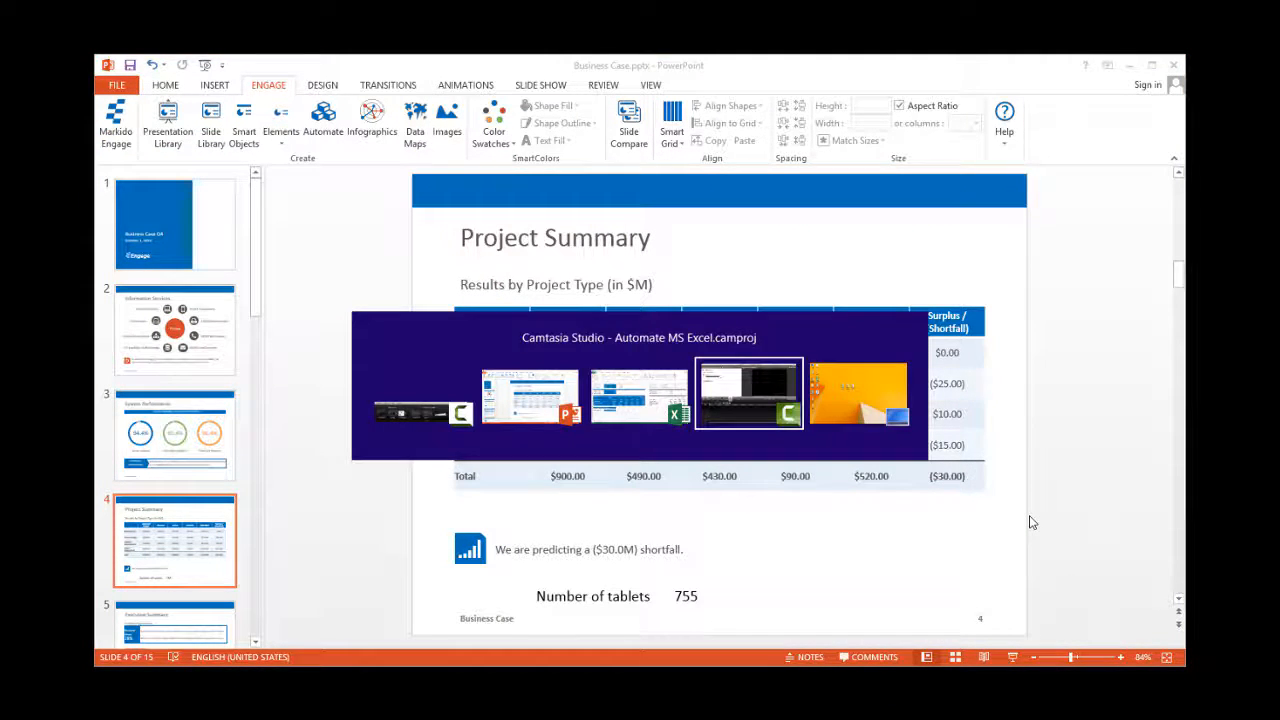
key(alt+Tab)
key(alt+Tab)
key(alt+Tab)
key(alt+Tab)
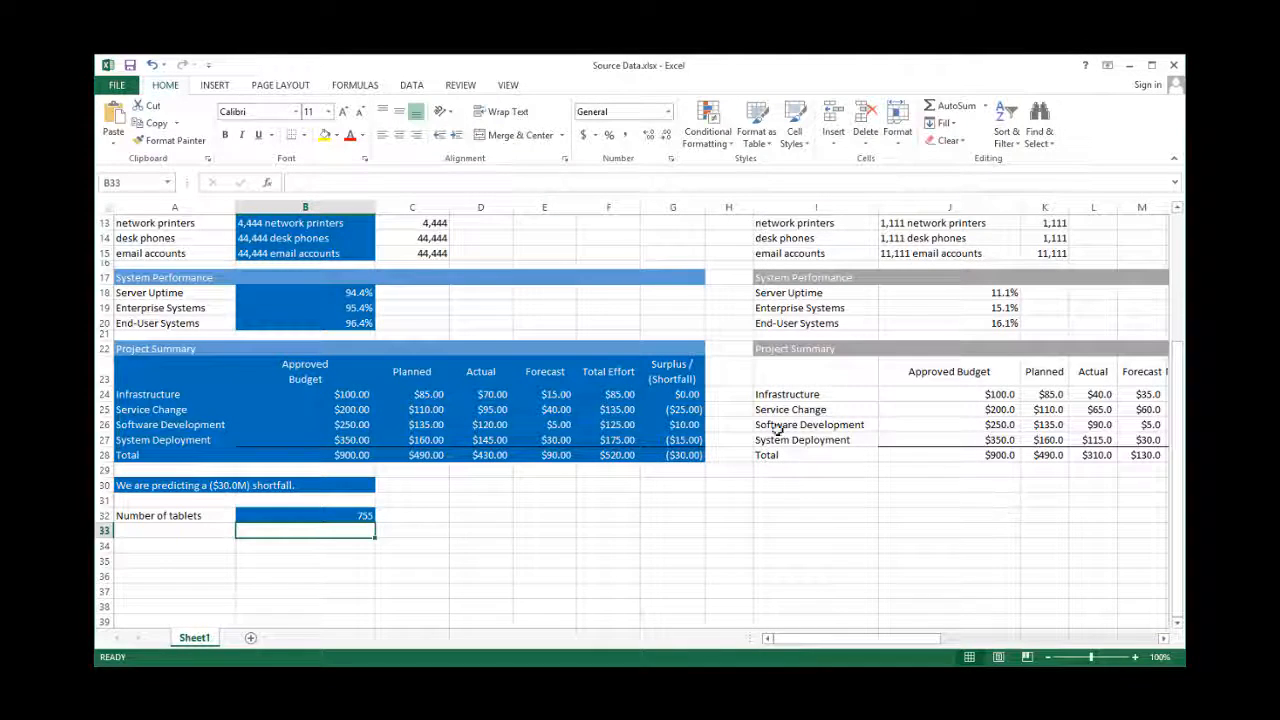
key(alt+Tab)
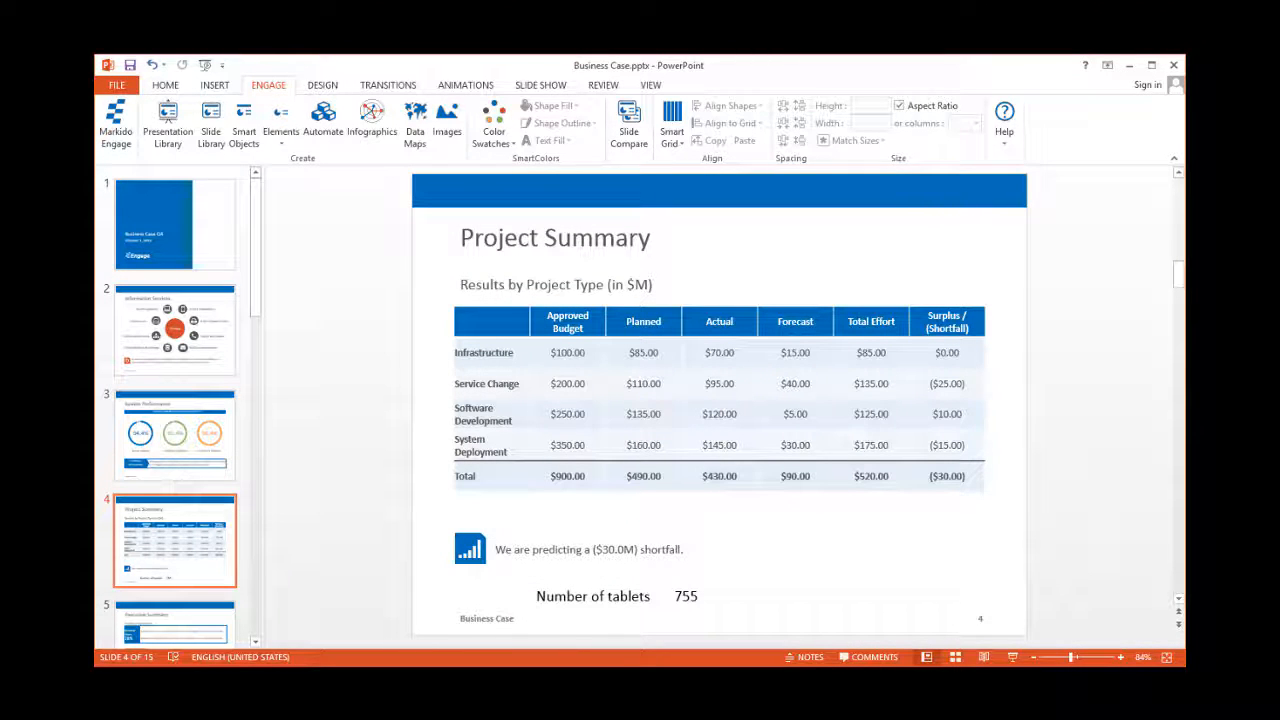
click(1183, 666)
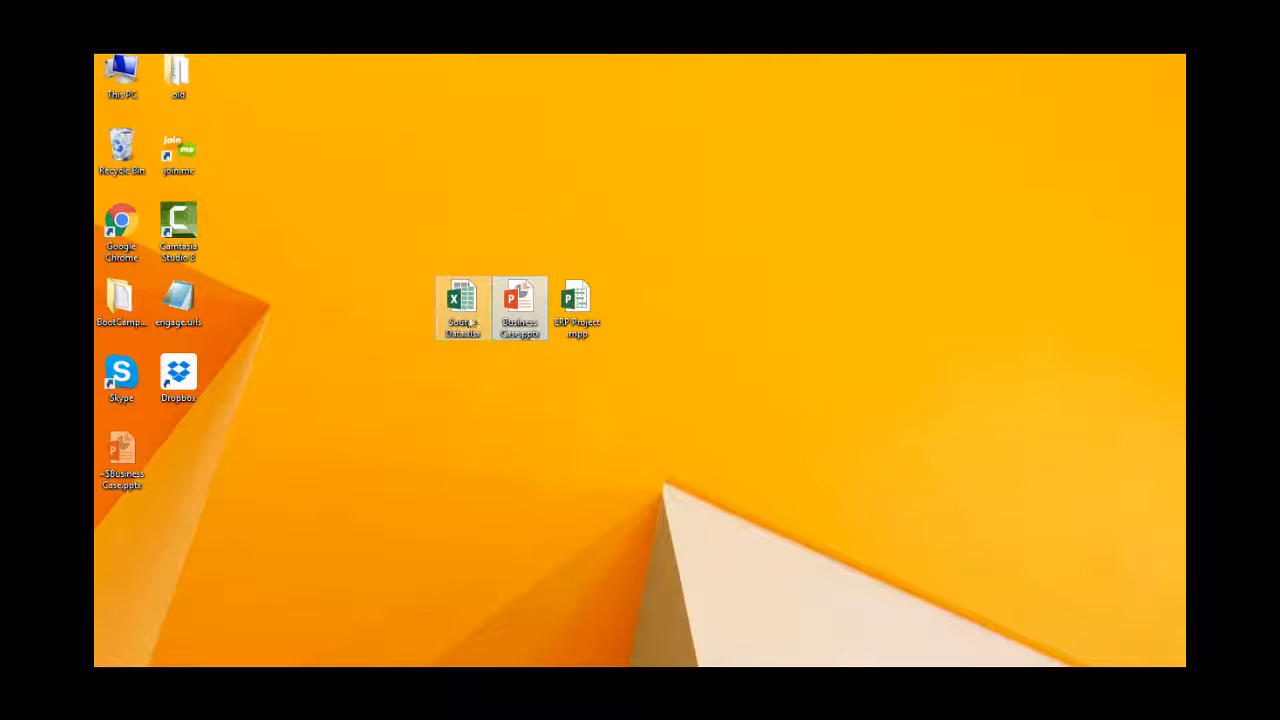
click(465, 335)
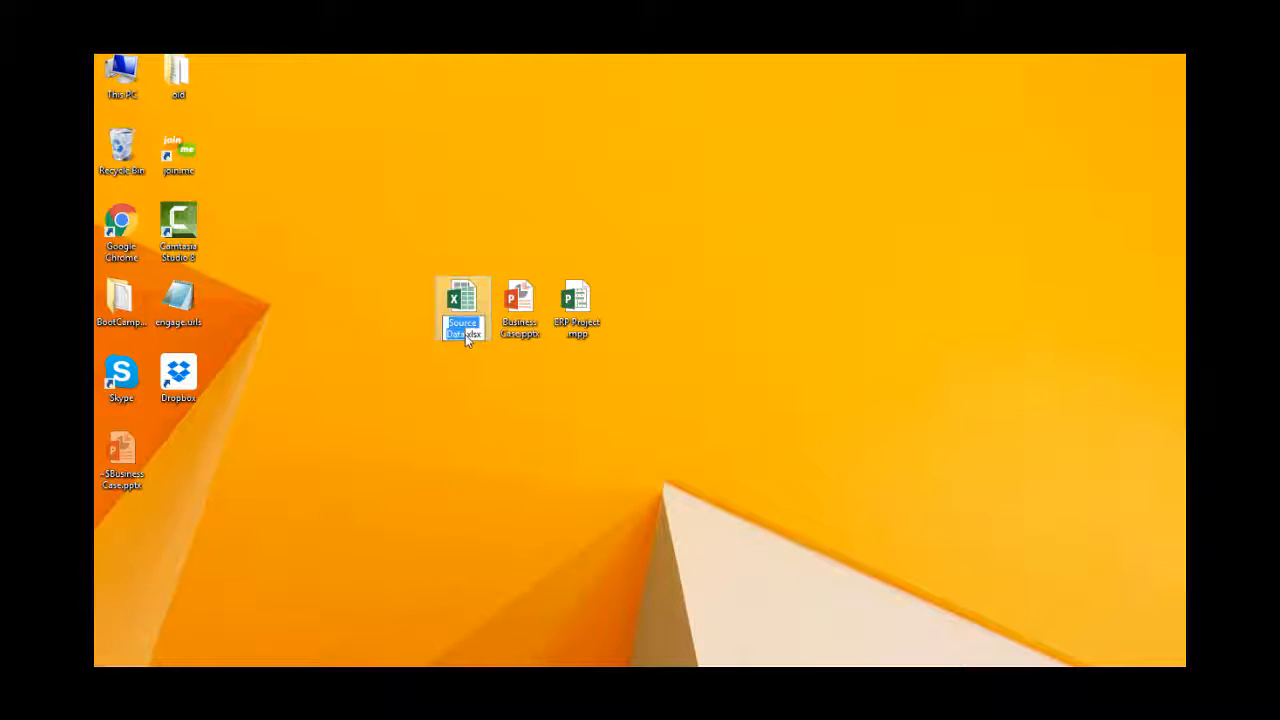
click(465, 335)
text(v2)
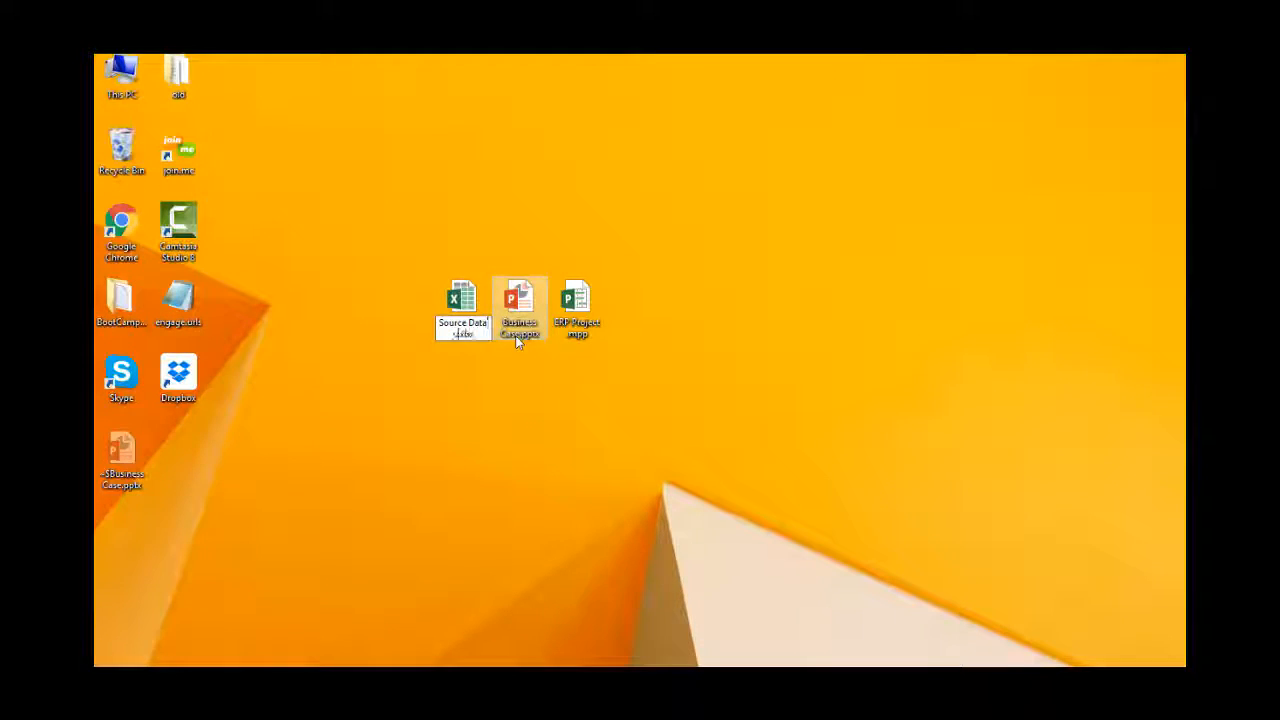
key(Return)
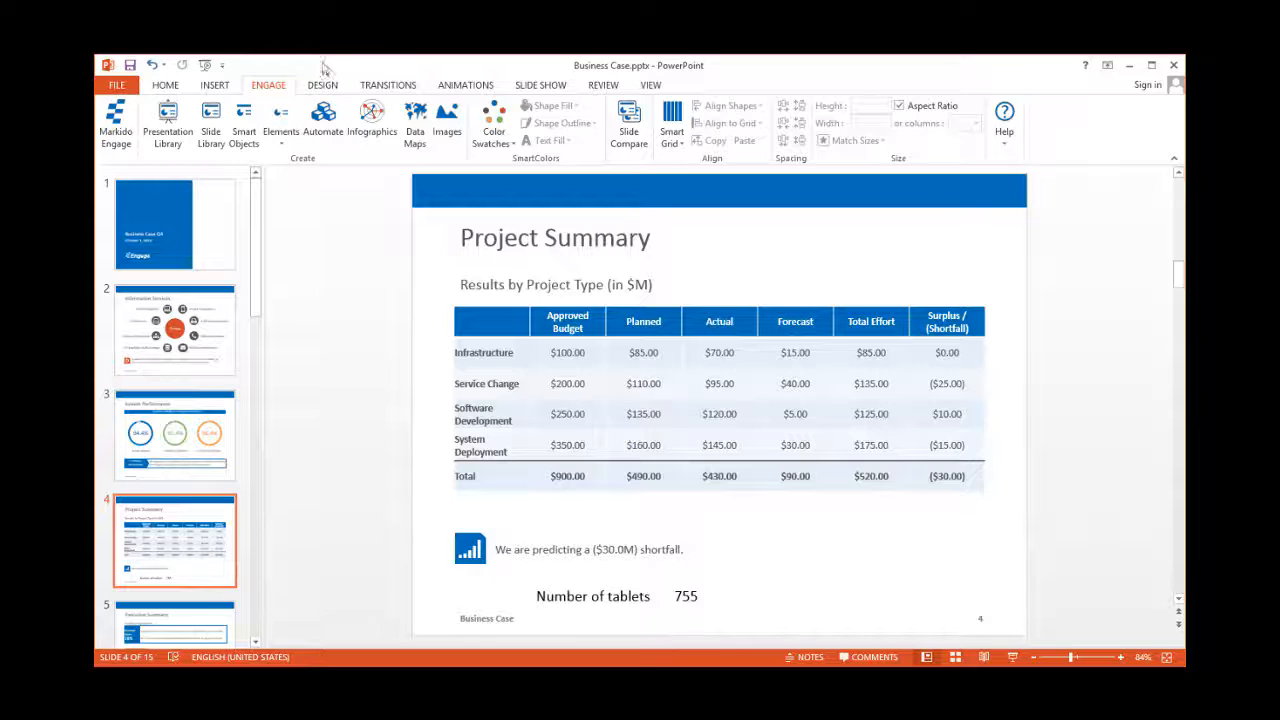
- Reopen the Excel Automate link manager and reload Source Data.xlsx, dismissing the missing-file error
click(322, 120)
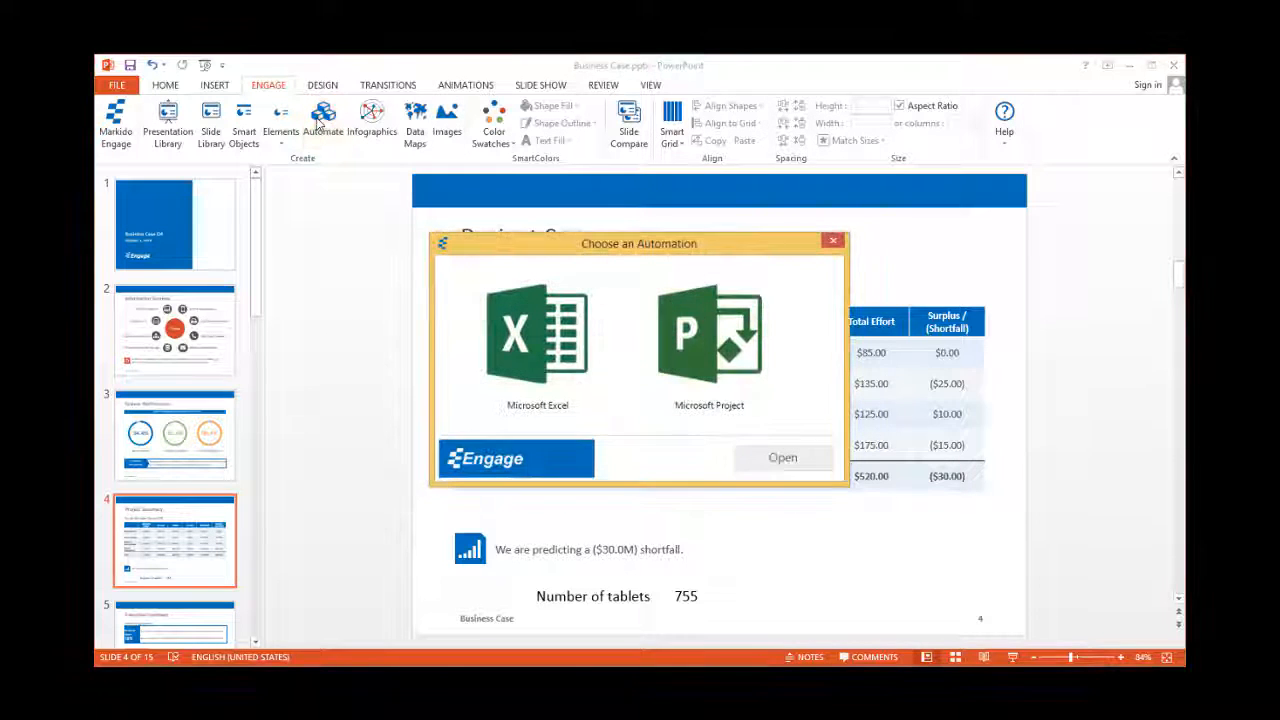
double_click(558, 358)
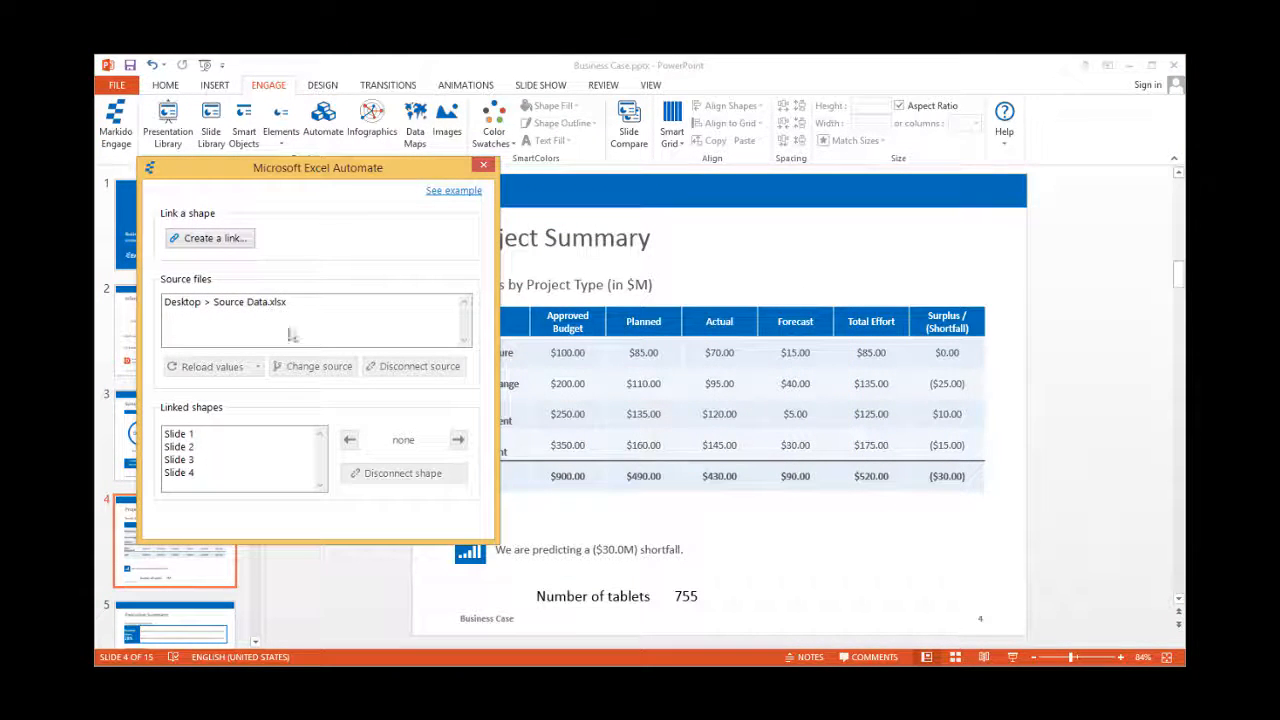
click(248, 309)
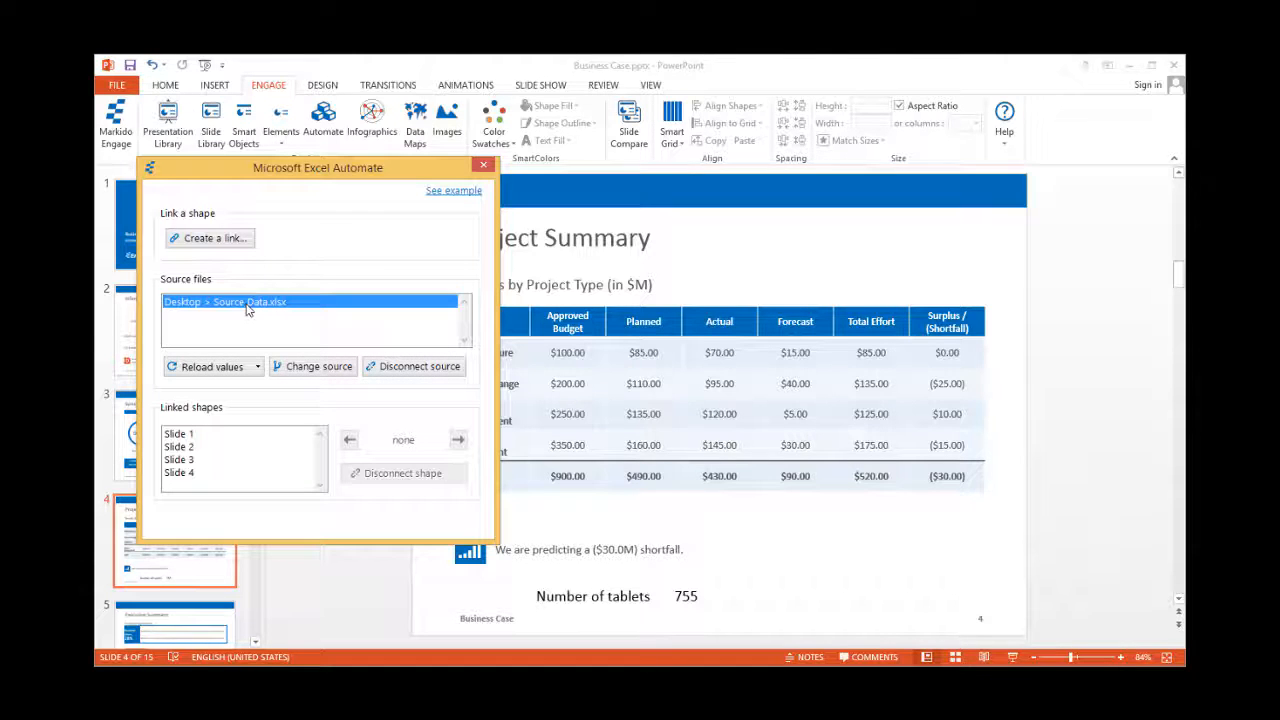
click(212, 367)
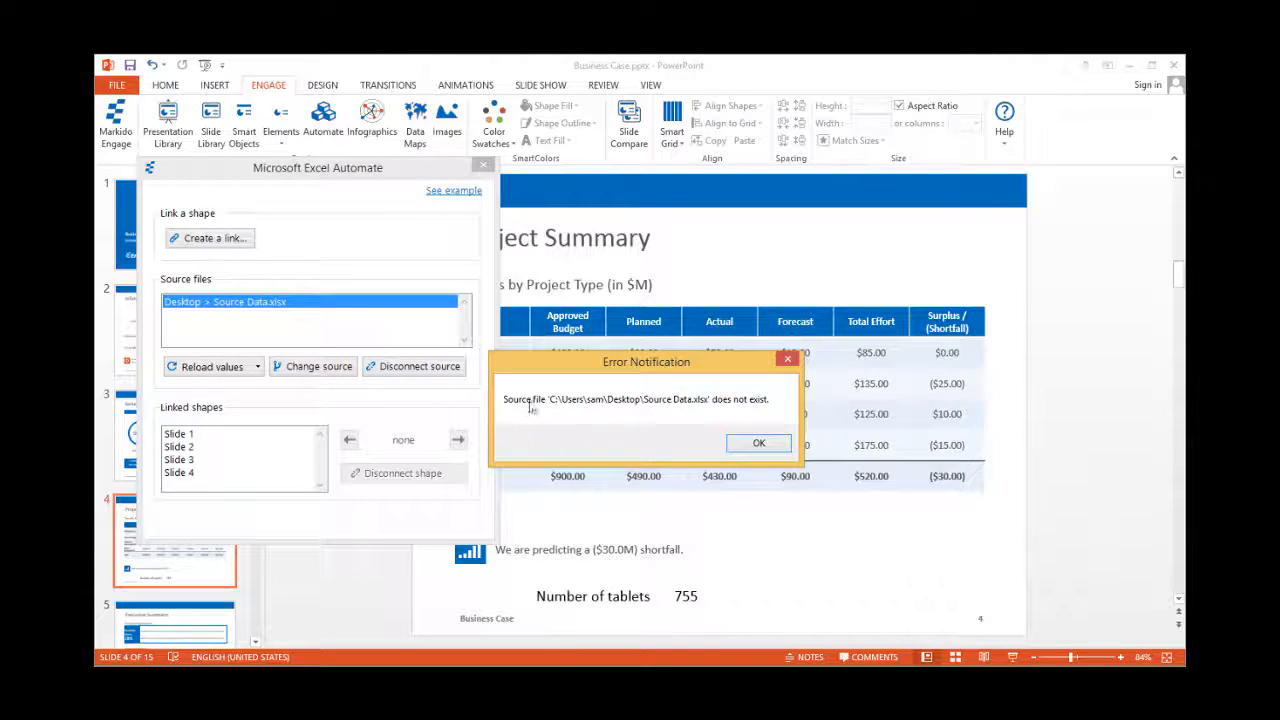
click(762, 444)
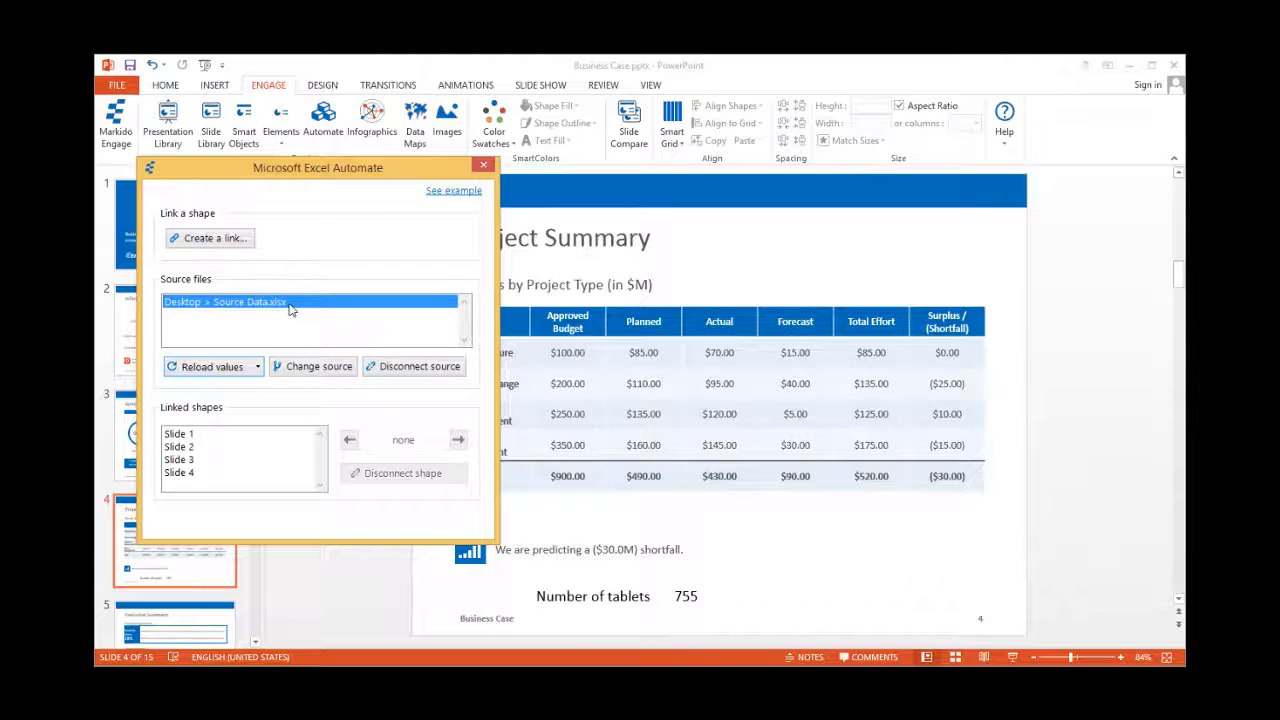
- Change the linked source file to Source Data v2.xlsx on the desktop
click(319, 368)
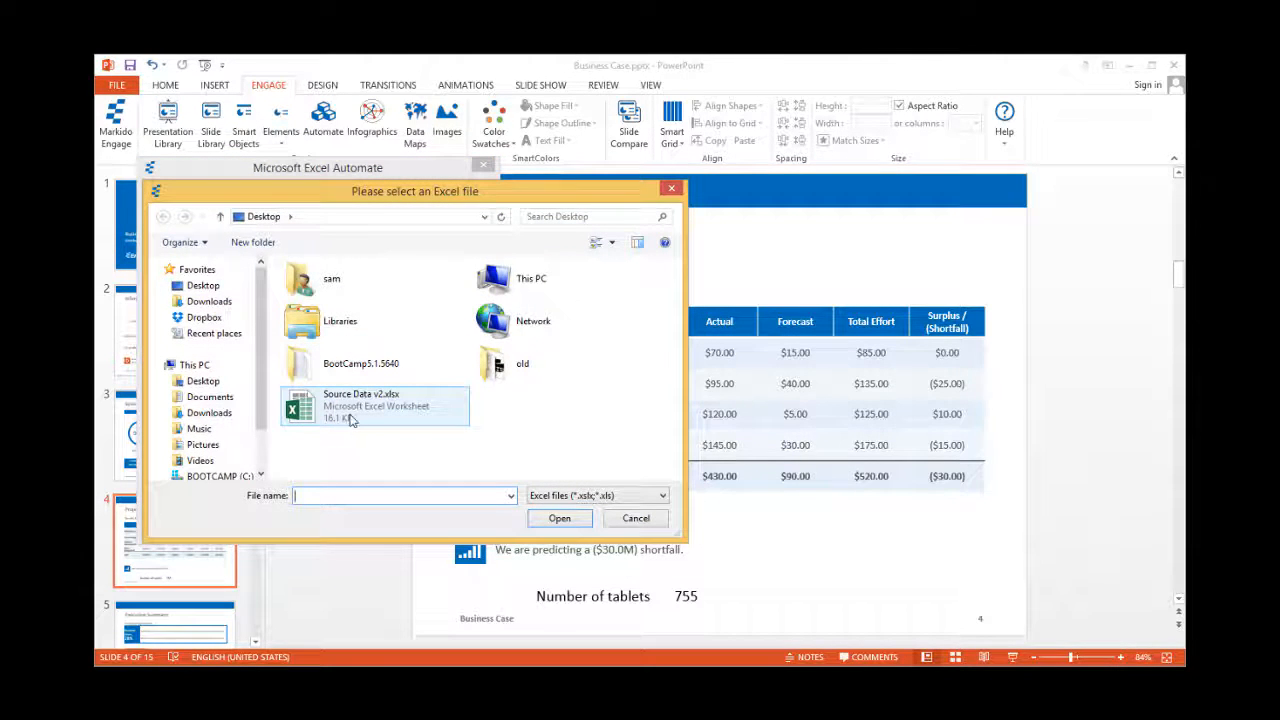
double_click(350, 416)
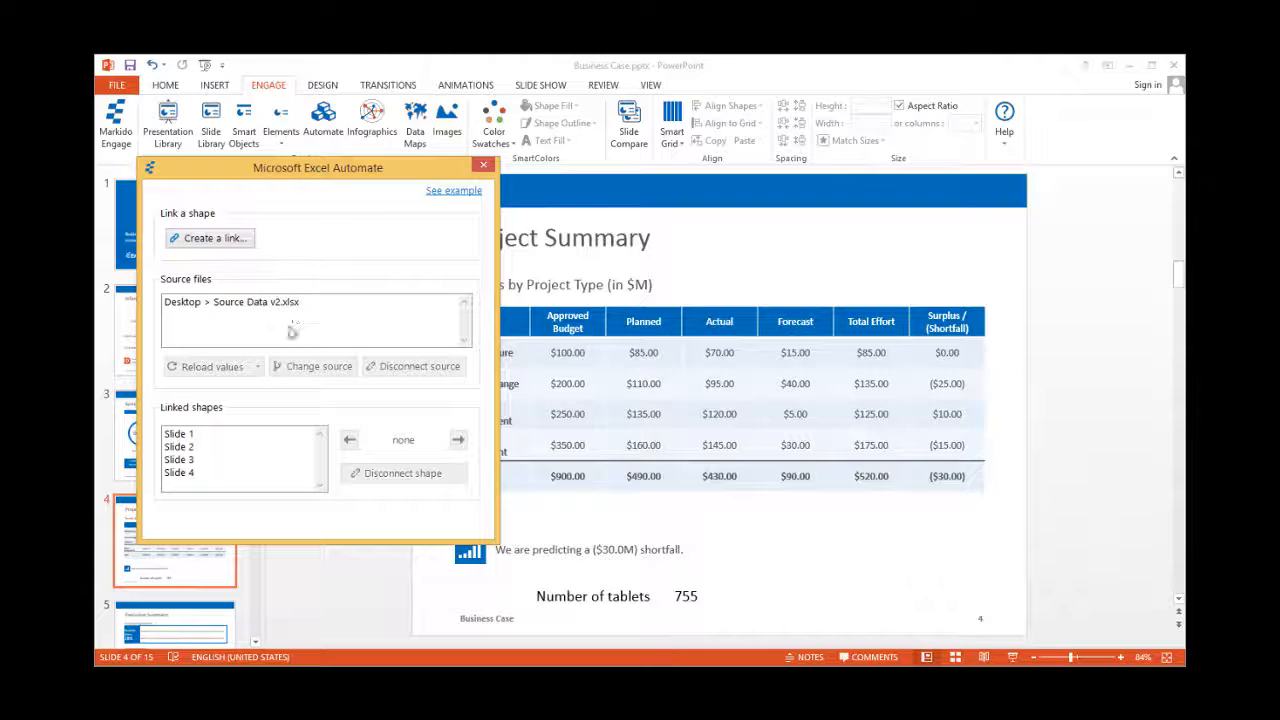
click(249, 301)
click(257, 367)
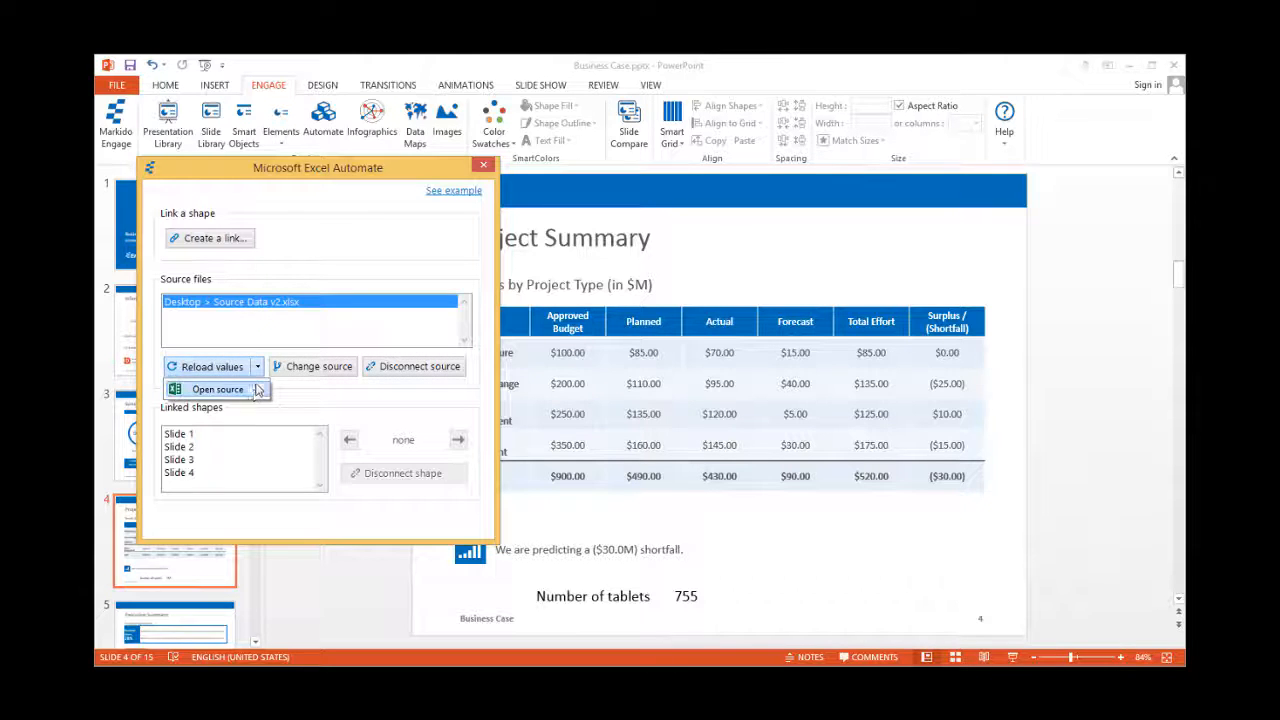
- Open Source Data v2.xlsx in Excel and set cell B1's quarter to Q3
click(220, 389)
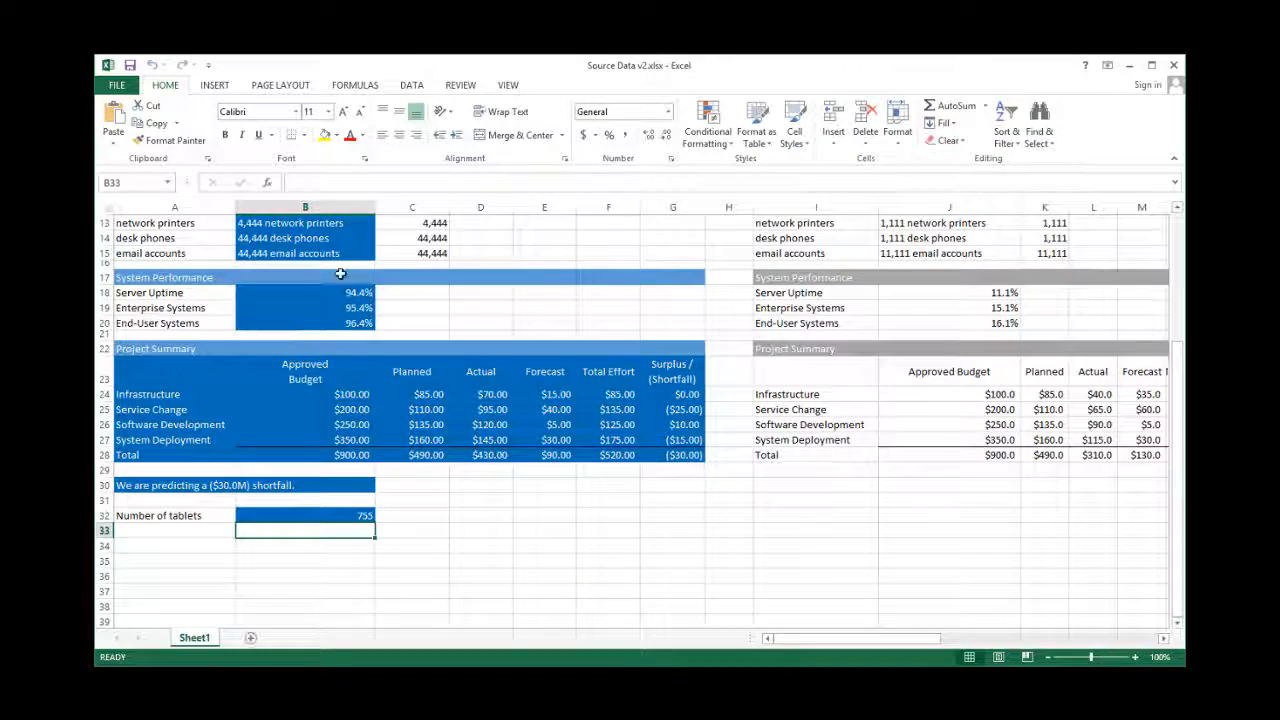
click(381, 224)
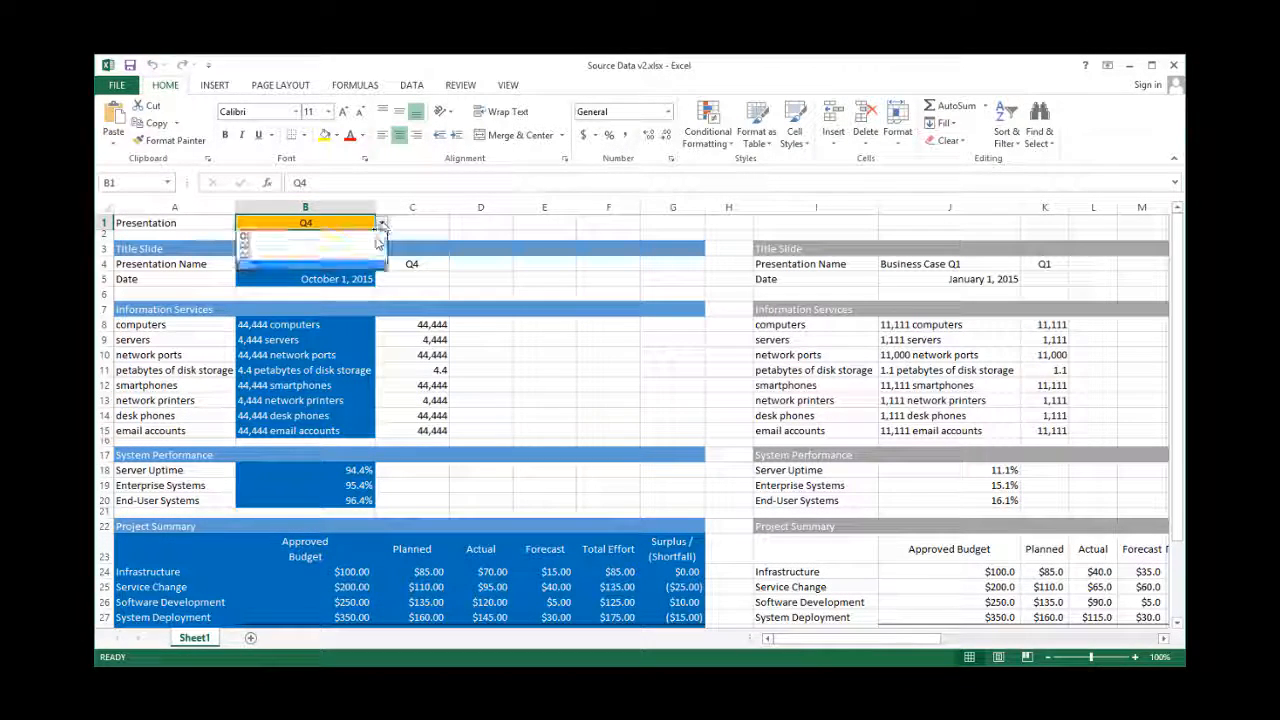
click(365, 256)
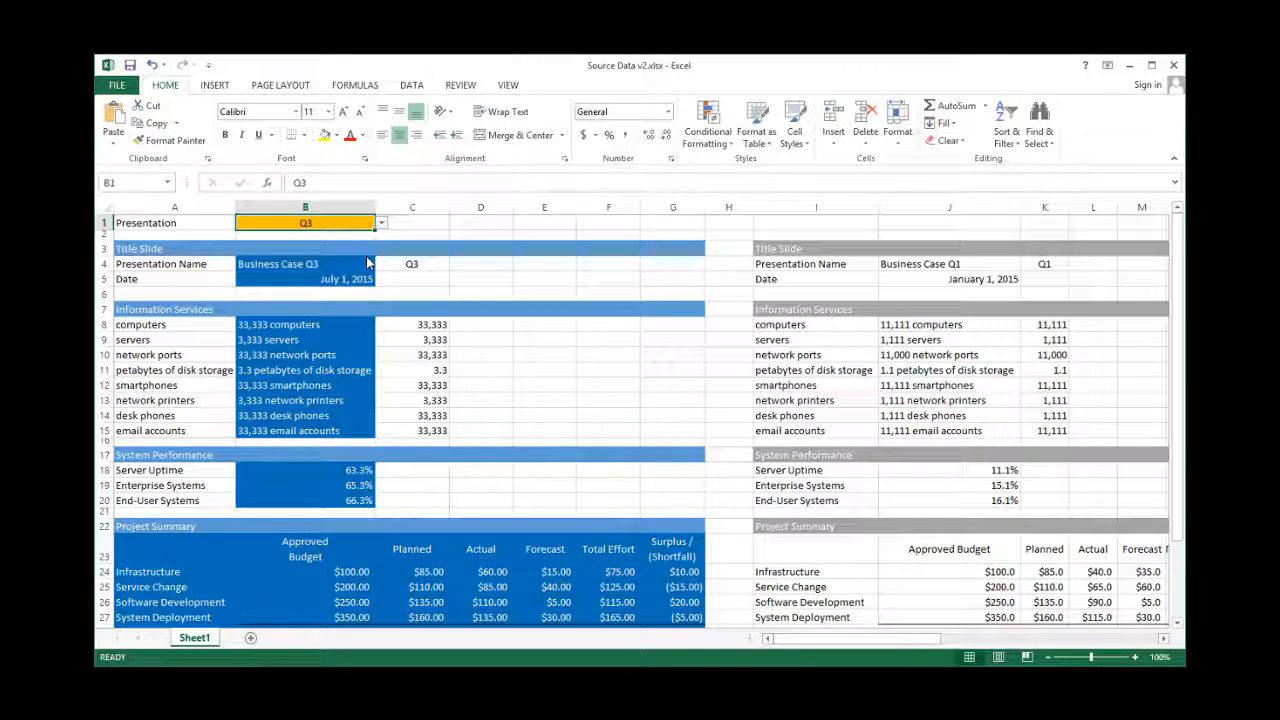
- Reload the Q3 values into the deck and view slide 2 showing 33,333 computers and 3,333 servers
key(alt+Tab)
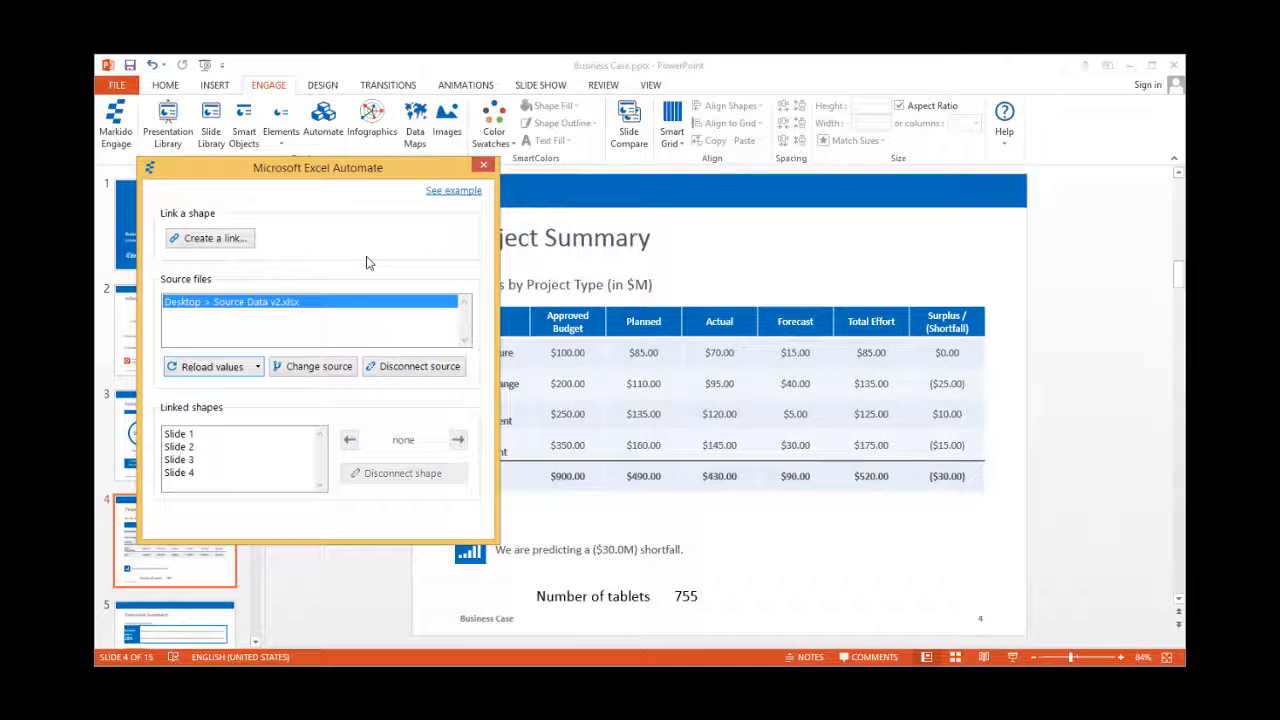
click(221, 370)
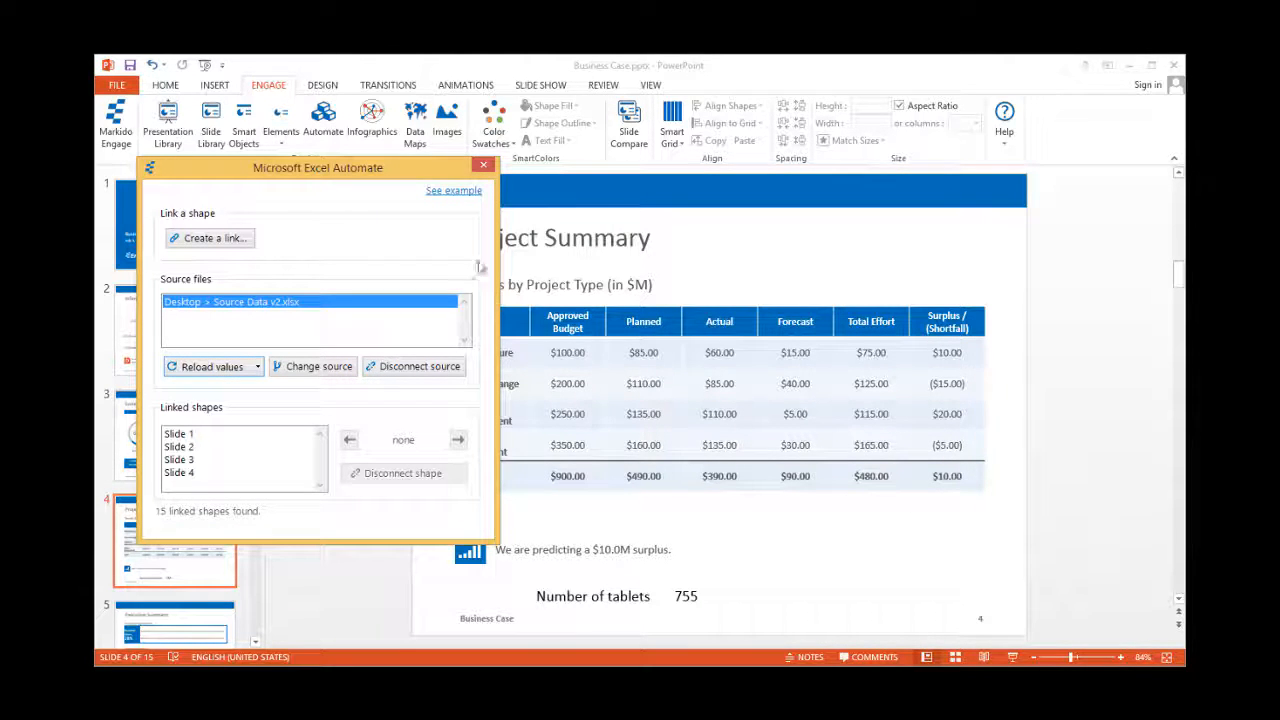
click(484, 167)
click(175, 432)
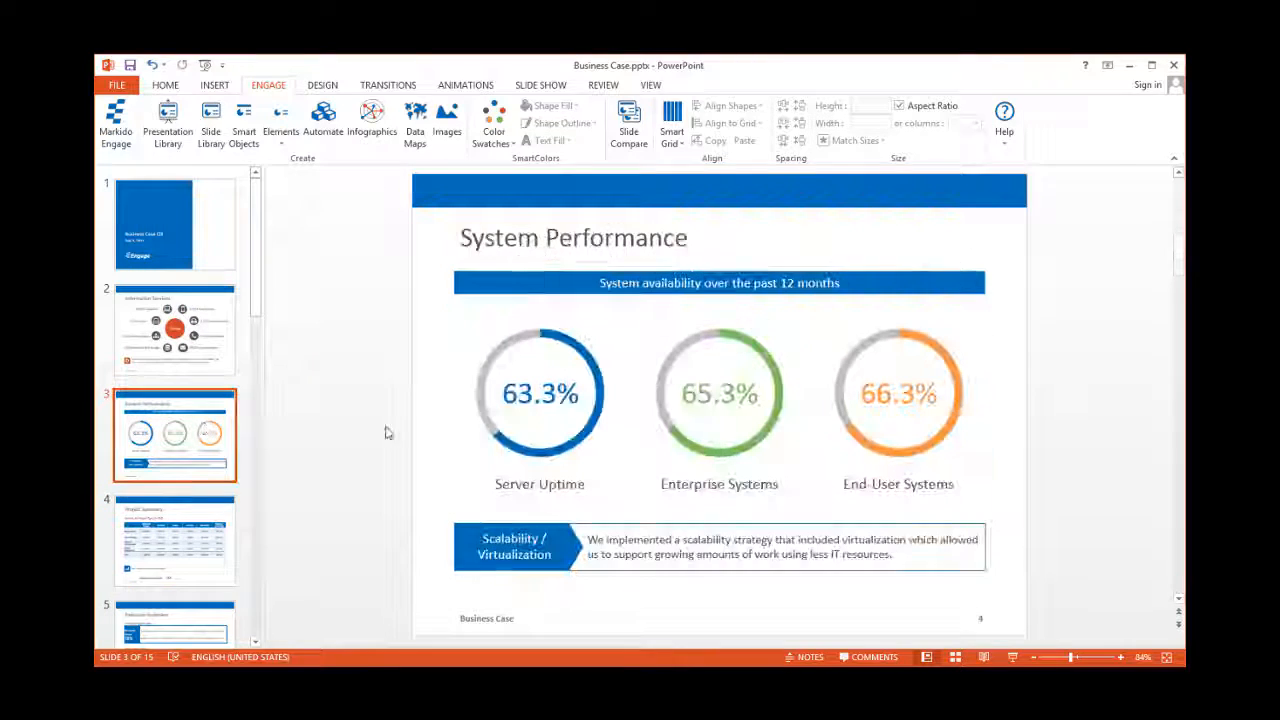
key(Up)
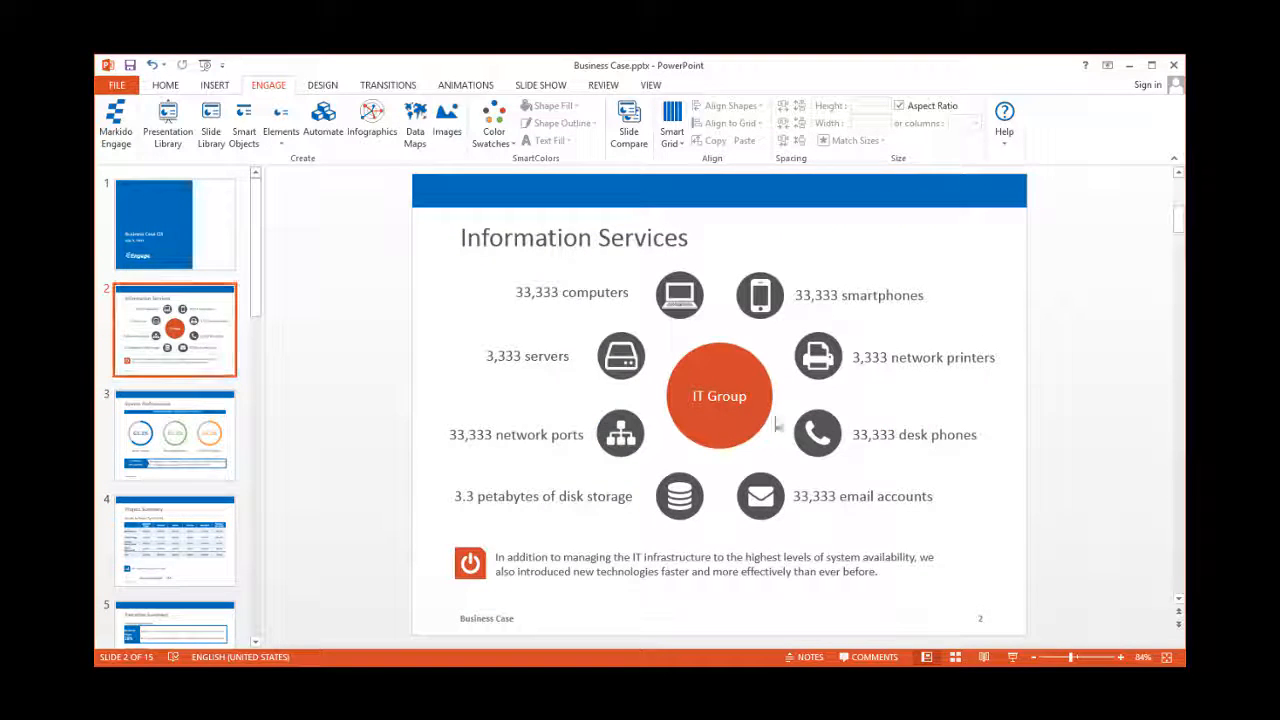